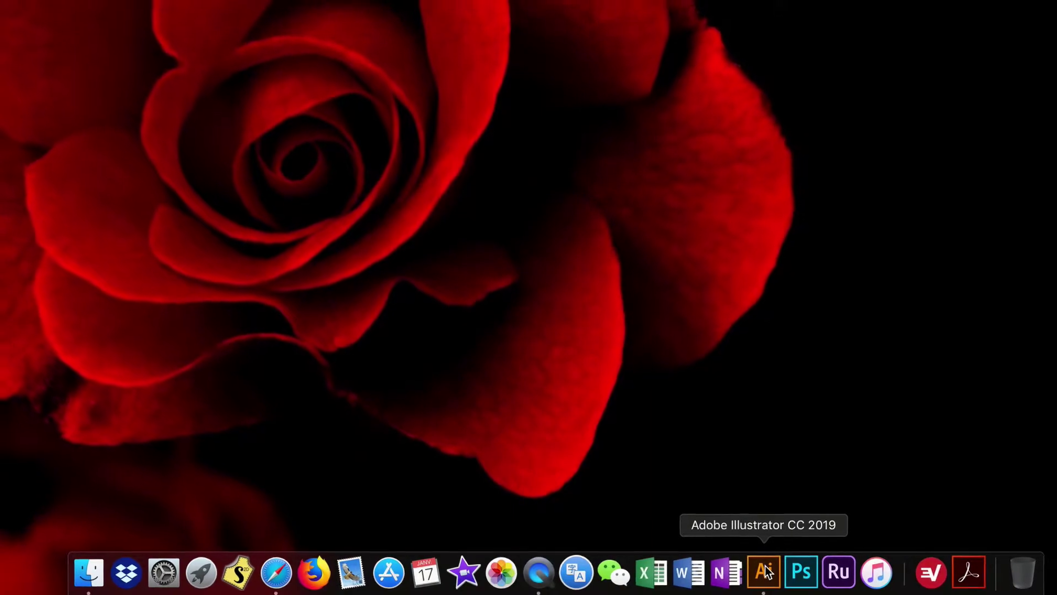
Launch Illustrator CC 2019 and create a new blank A4 document, 'Sans titre - 3'
{"action": "left_click", "coordinate": [765, 571]}
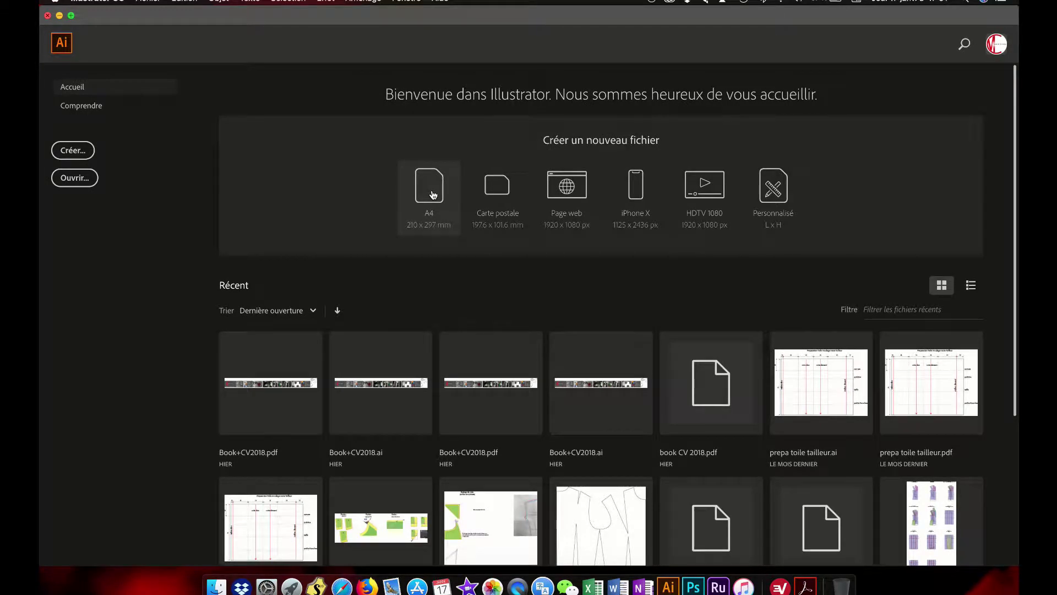
{"action": "left_click", "coordinate": [433, 193]}
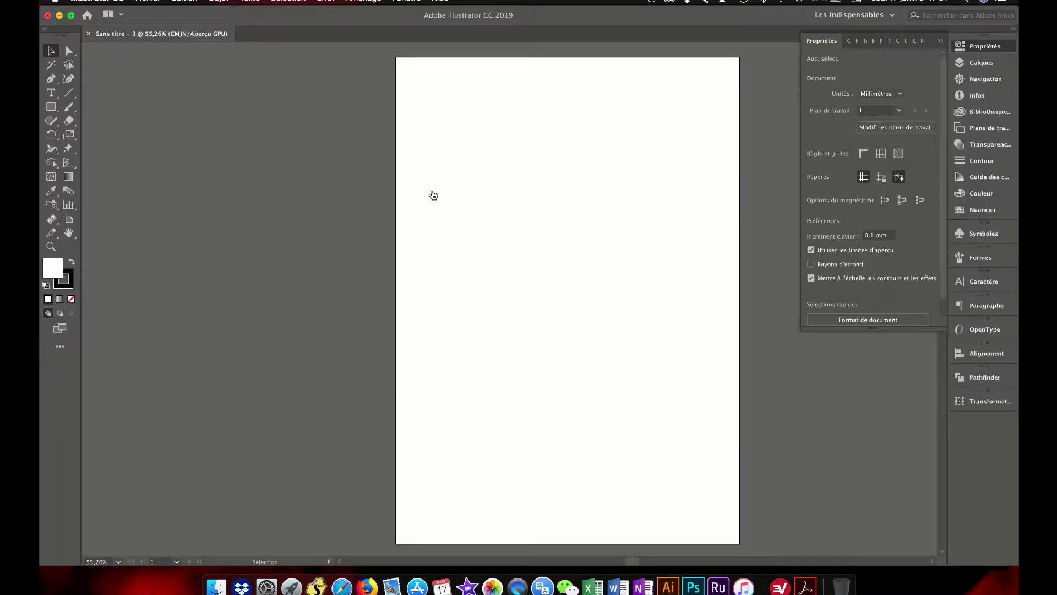
Pan the artboard left, then show the Edit Toolbar list of all tools with its options menu
{"action": "key", "text": "space"}
{"action": "left_click_drag", "start_coordinate": [507, 195], "coordinate": [436, 199]}
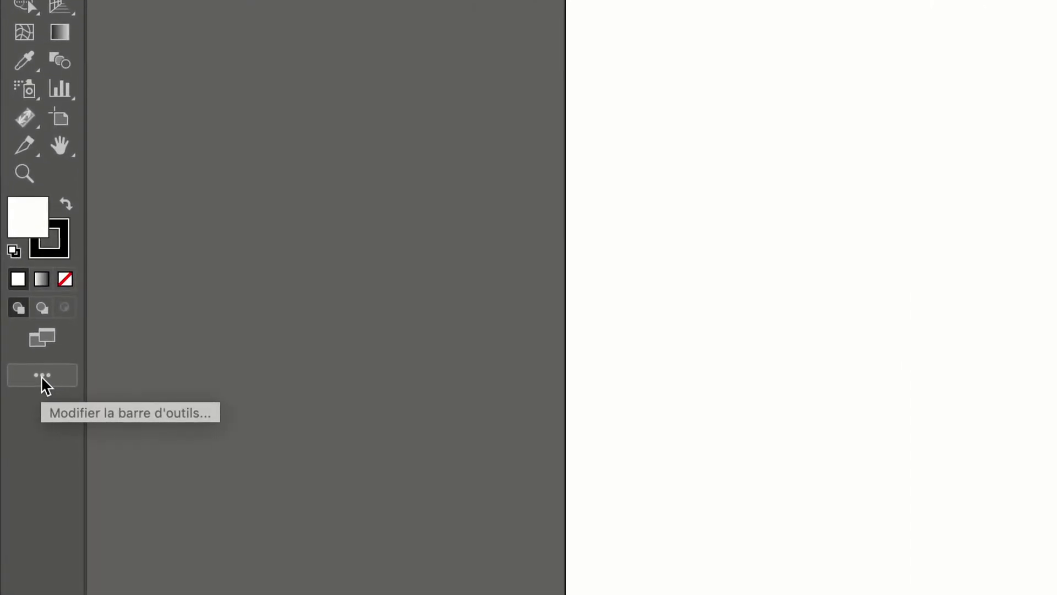
{"action": "left_click", "coordinate": [42, 375]}
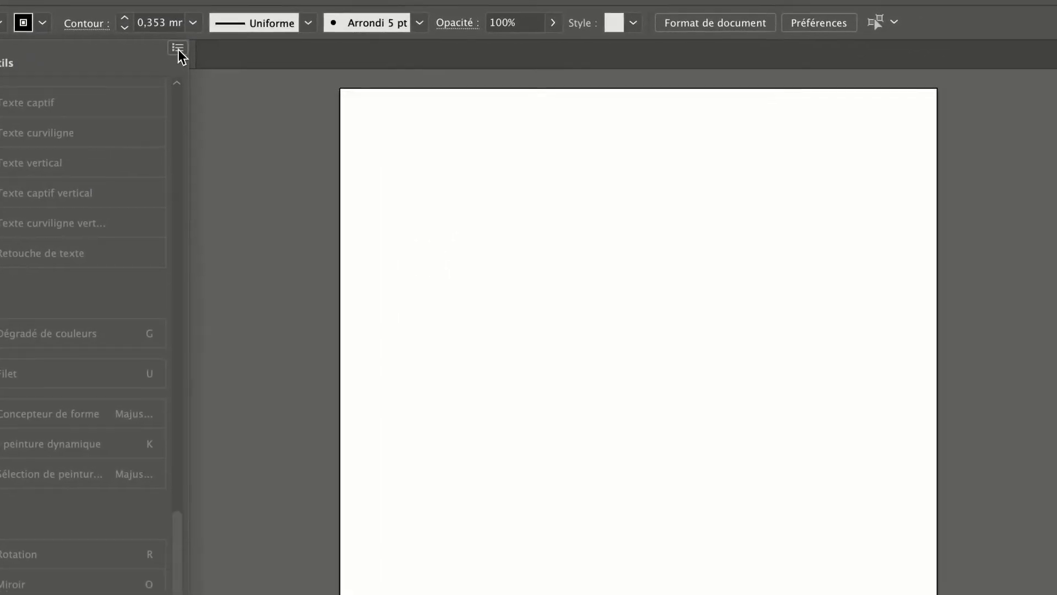
{"action": "left_click", "coordinate": [277, 74]}
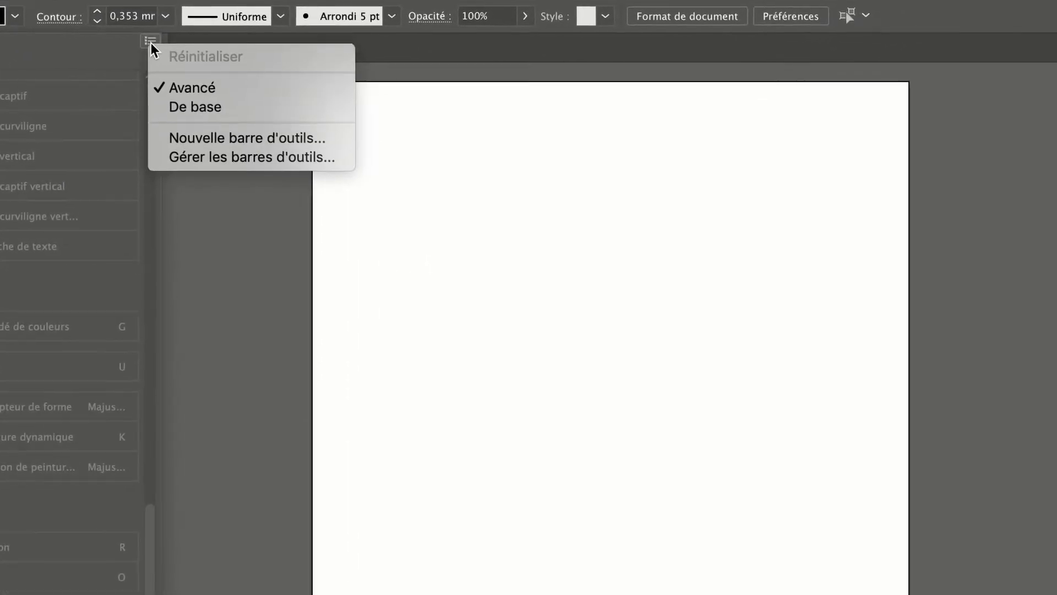
Create a new toolbar named 'Barre d'outils Dessin Technique' with Nouvelle barre d'outils
{"action": "left_click", "coordinate": [285, 137]}
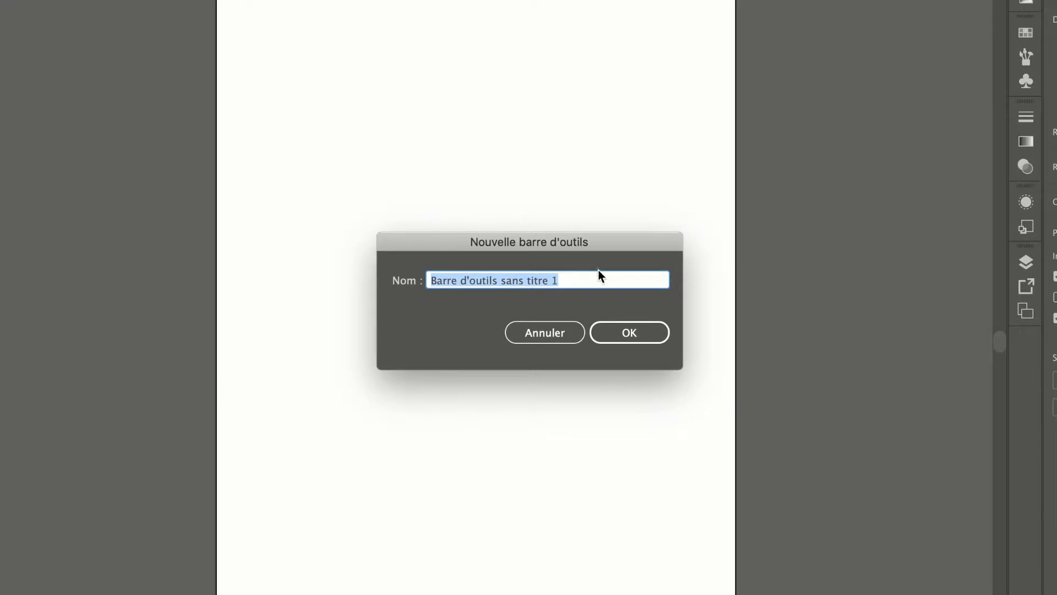
{"action": "left_click", "coordinate": [606, 281]}
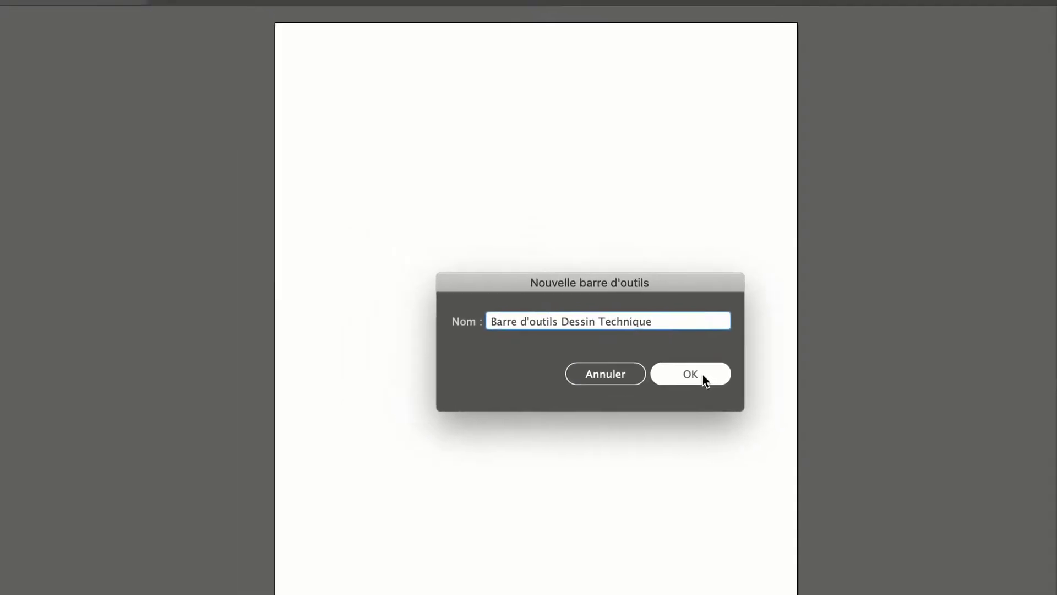
{"action": "left_click", "coordinate": [771, 427]}
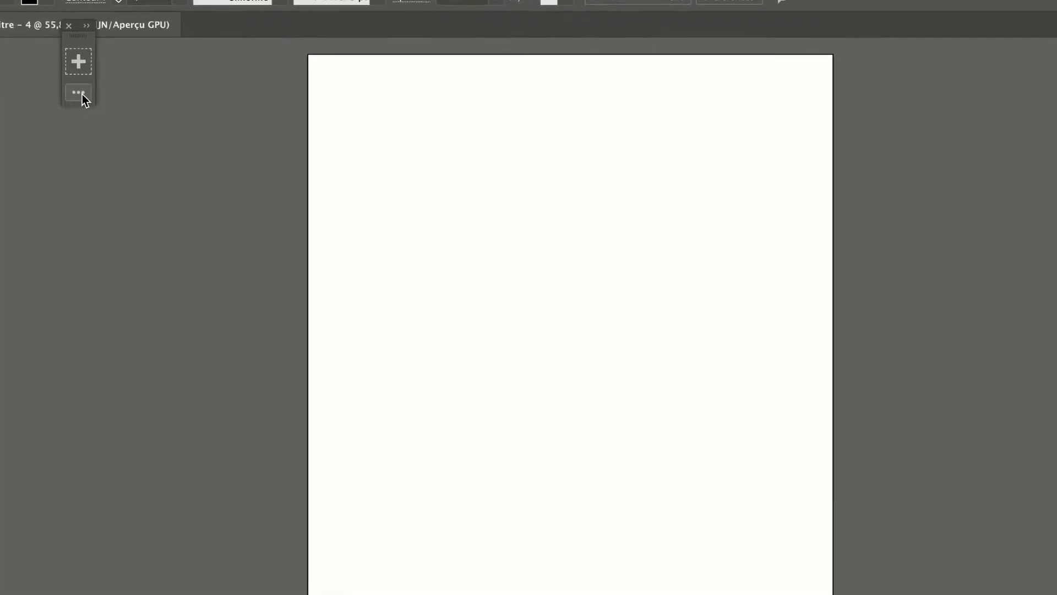
Add Sélection, Sélection directe, Sélection directe progressive, Plan de travail and Plume to the custom toolbar
{"action": "left_click", "coordinate": [70, 90]}
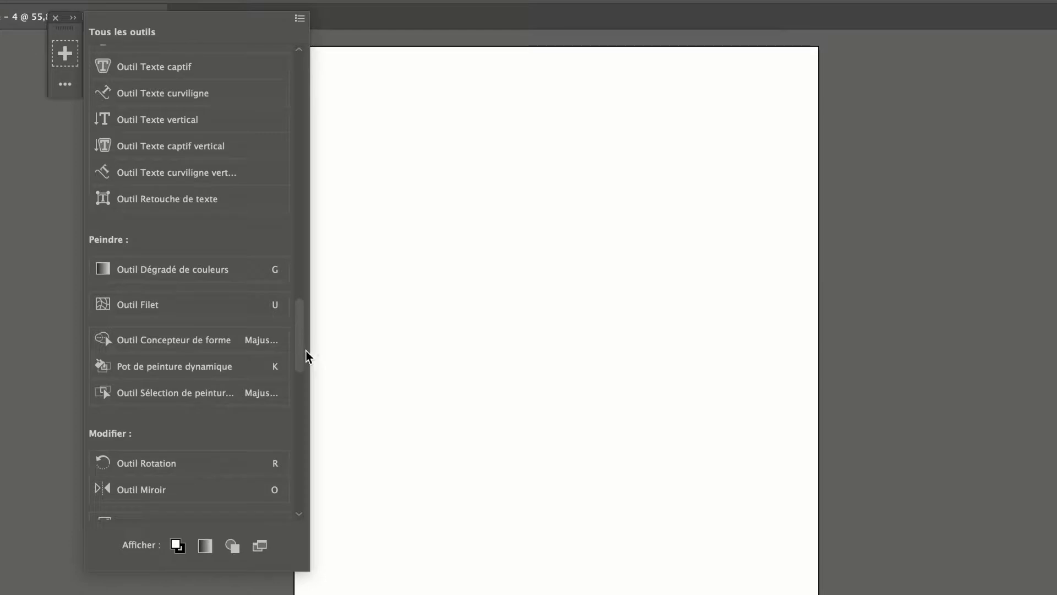
{"action": "left_click_drag", "start_coordinate": [308, 356], "coordinate": [297, 92]}
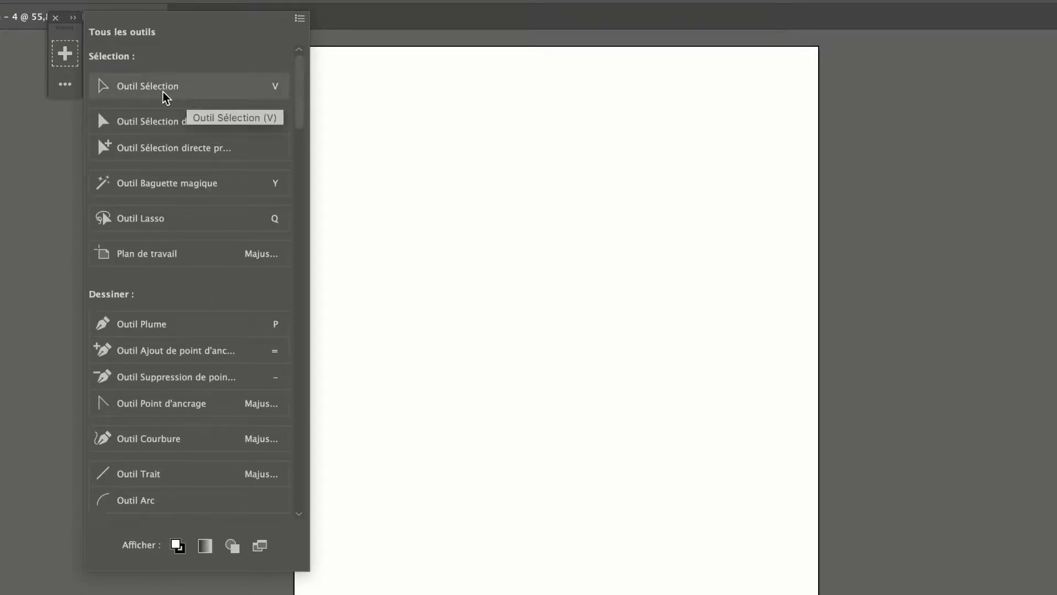
{"action": "left_click_drag", "start_coordinate": [109, 91], "coordinate": [69, 55]}
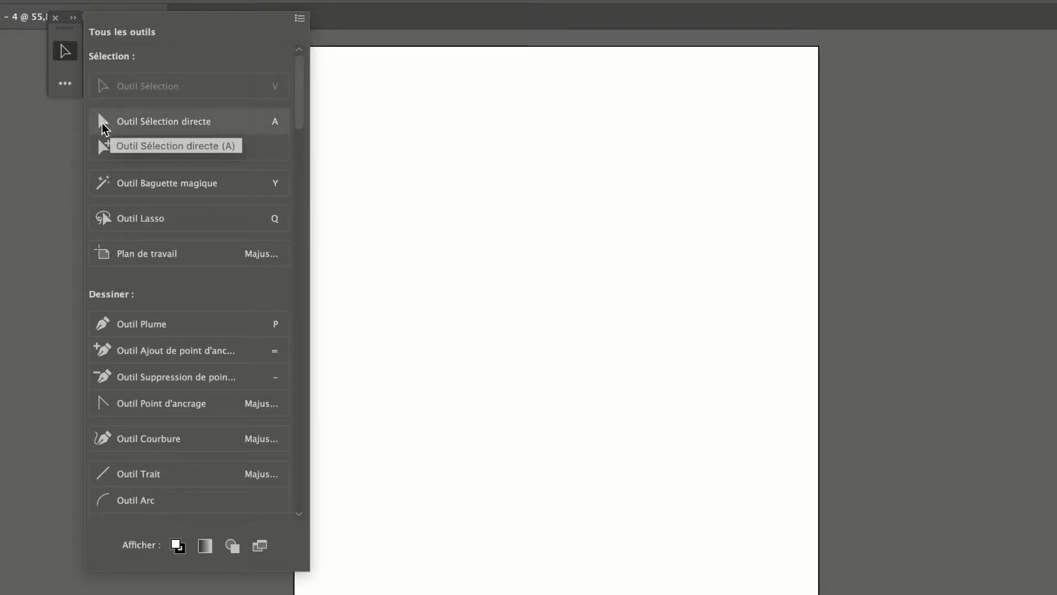
{"action": "left_click_drag", "start_coordinate": [104, 129], "coordinate": [66, 71]}
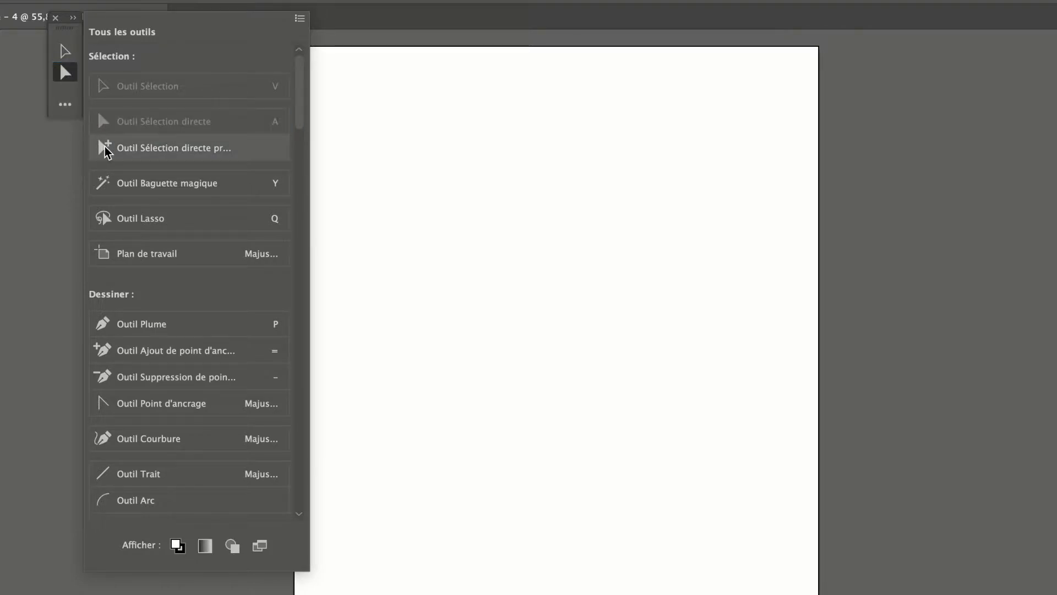
{"action": "left_click_drag", "start_coordinate": [107, 152], "coordinate": [71, 86]}
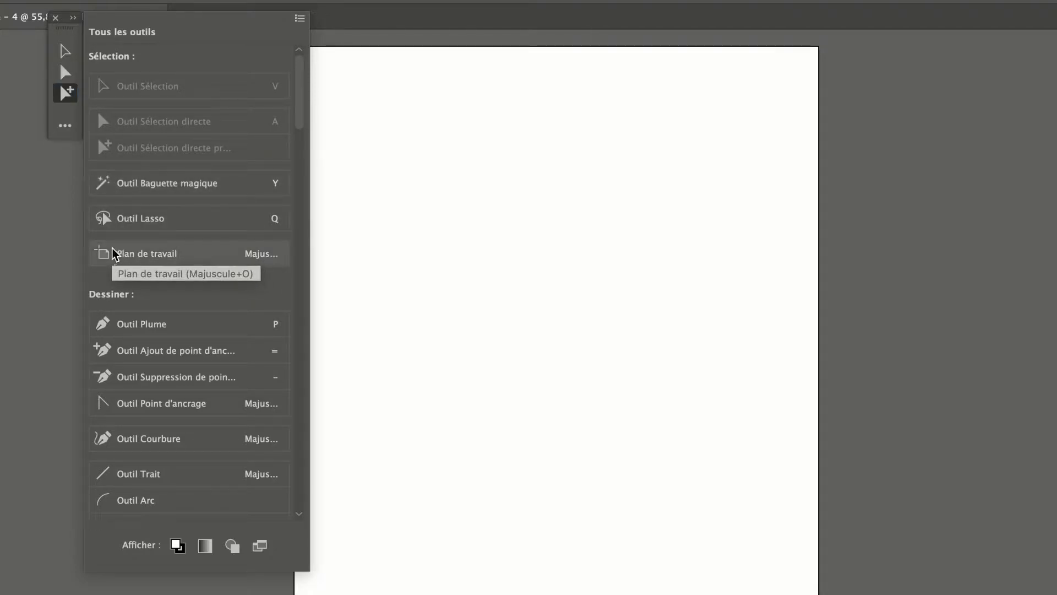
{"action": "left_click_drag", "start_coordinate": [106, 252], "coordinate": [65, 114]}
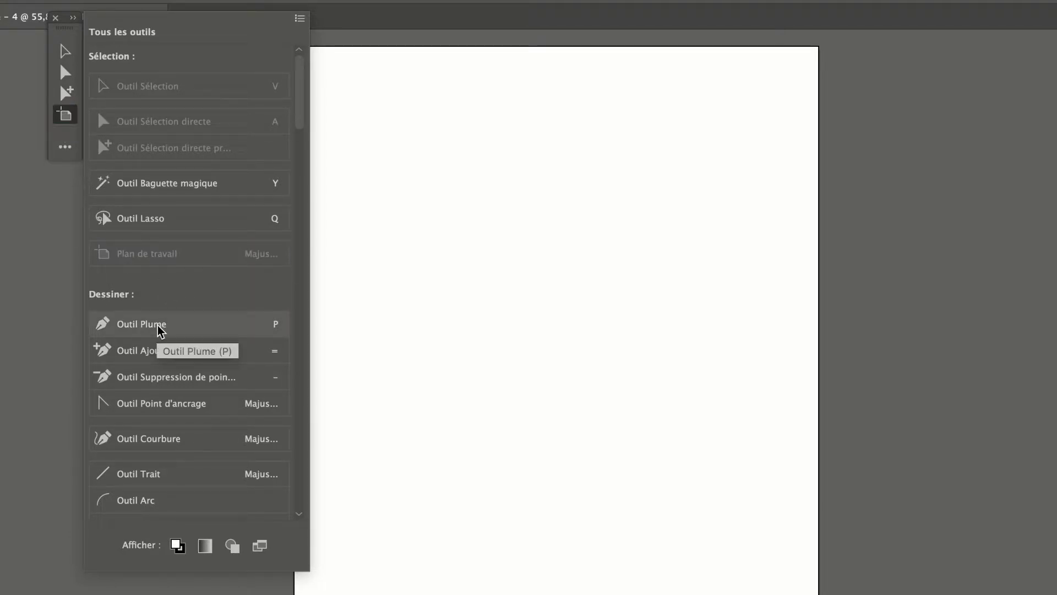
{"action": "left_click_drag", "start_coordinate": [159, 330], "coordinate": [70, 73]}
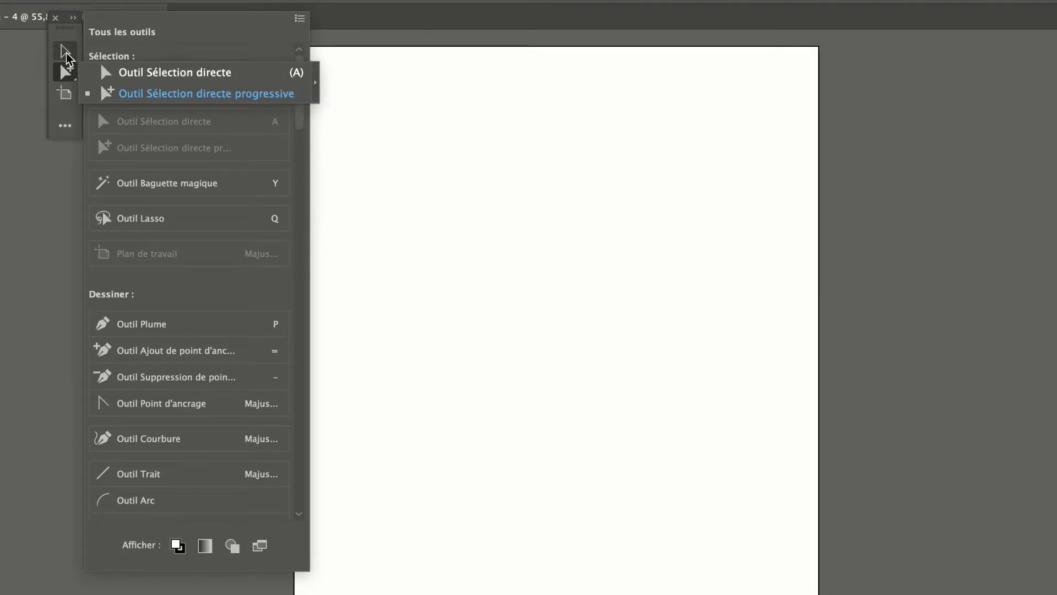
Group the direct selection tools under Sélection, and add Plume with Ajout and Suppression de point d'ancrage
{"action": "left_click", "coordinate": [66, 53]}
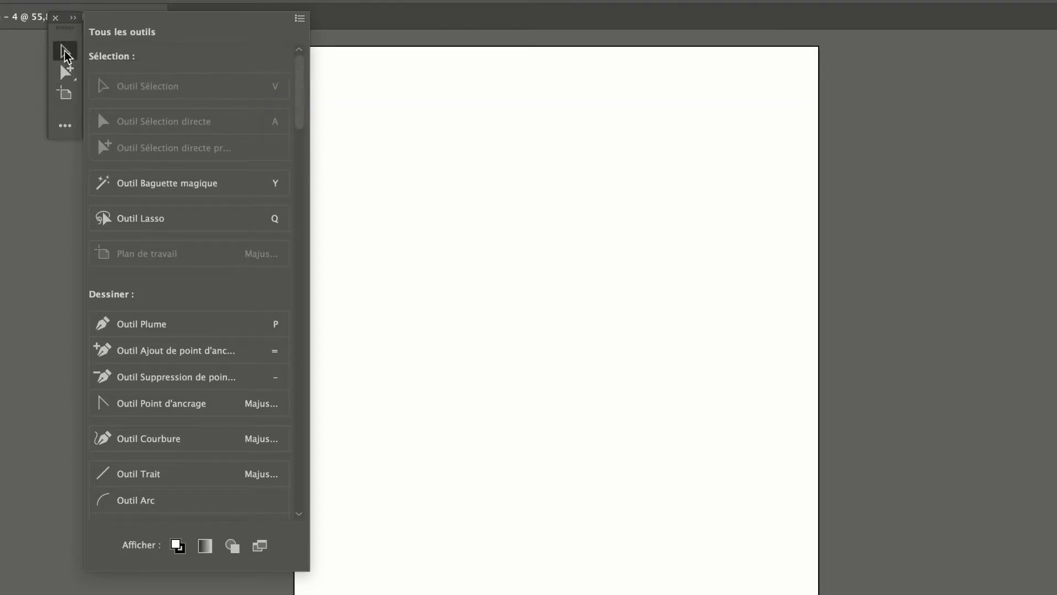
{"action": "left_click_drag", "start_coordinate": [66, 53], "coordinate": [68, 73]}
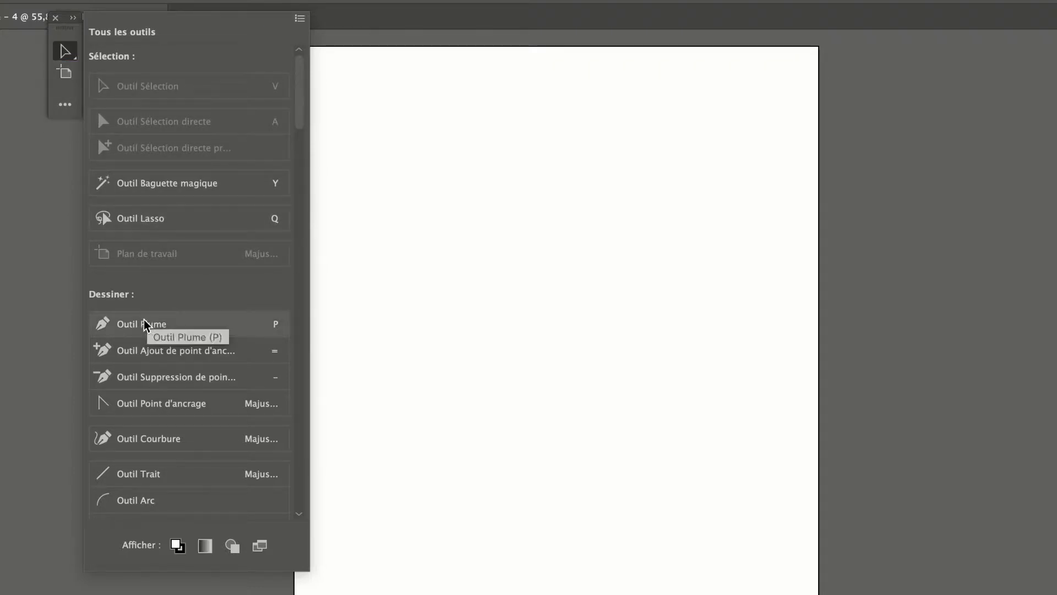
{"action": "mouse_move", "coordinate": [110, 330]}
{"action": "left_mouse_down"}
{"action": "mouse_move", "coordinate": [75, 73]}
{"action": "mouse_move", "coordinate": [78, 87]}
{"action": "left_mouse_up"}
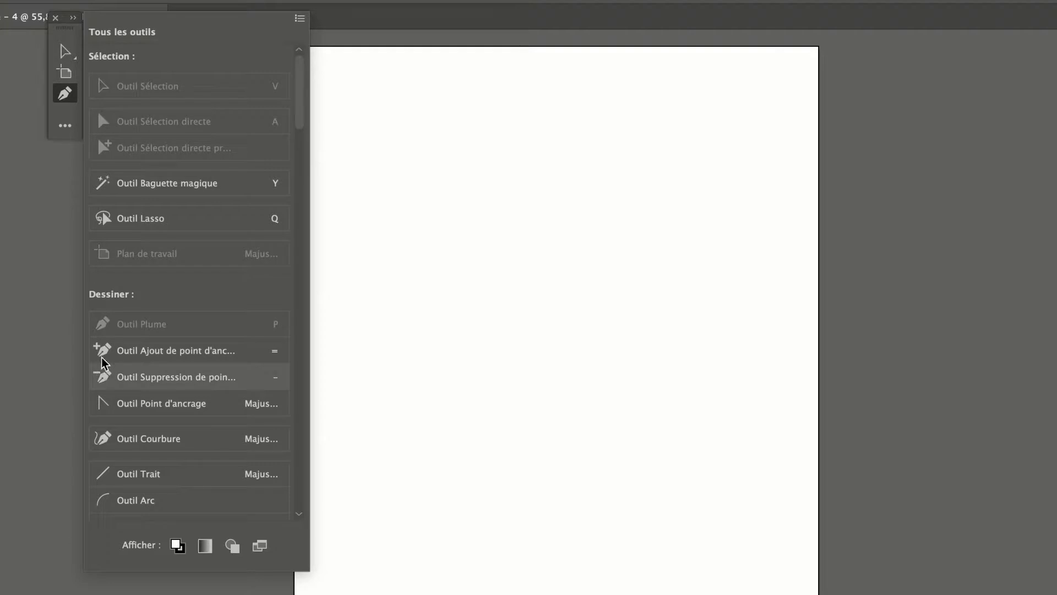
{"action": "mouse_move", "coordinate": [102, 350]}
{"action": "left_mouse_down"}
{"action": "mouse_move", "coordinate": [102, 156]}
{"action": "mouse_move", "coordinate": [66, 92]}
{"action": "left_mouse_up"}
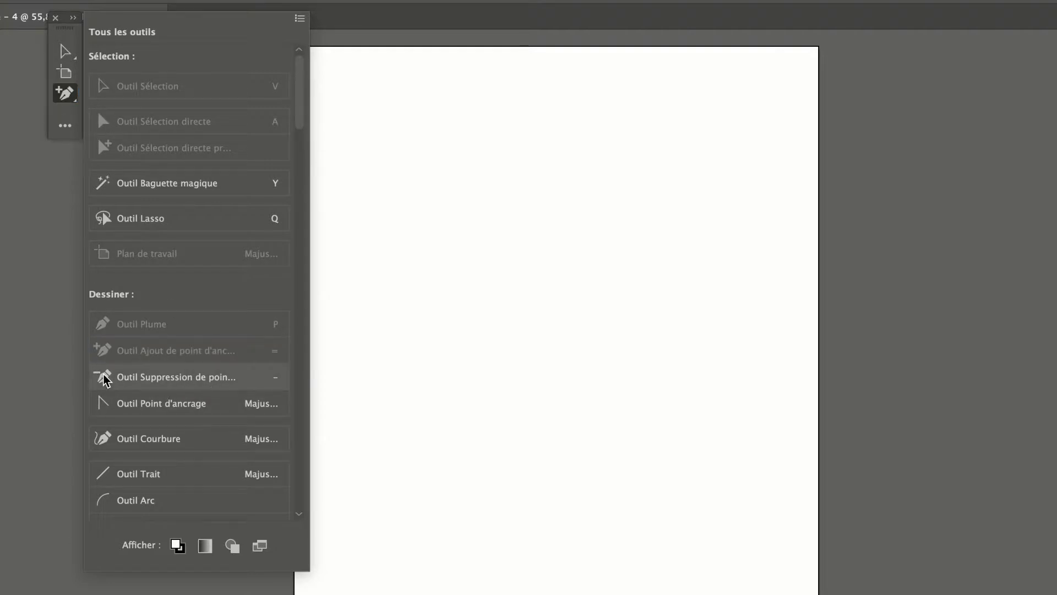
{"action": "left_click_drag", "start_coordinate": [104, 379], "coordinate": [76, 103]}
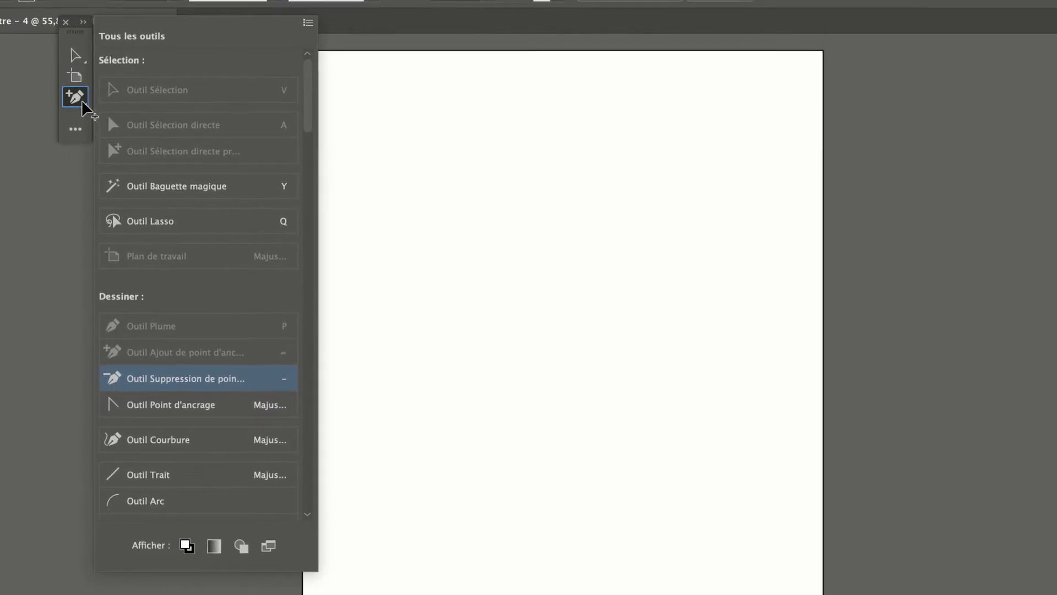
{"action": "left_click", "coordinate": [144, 124]}
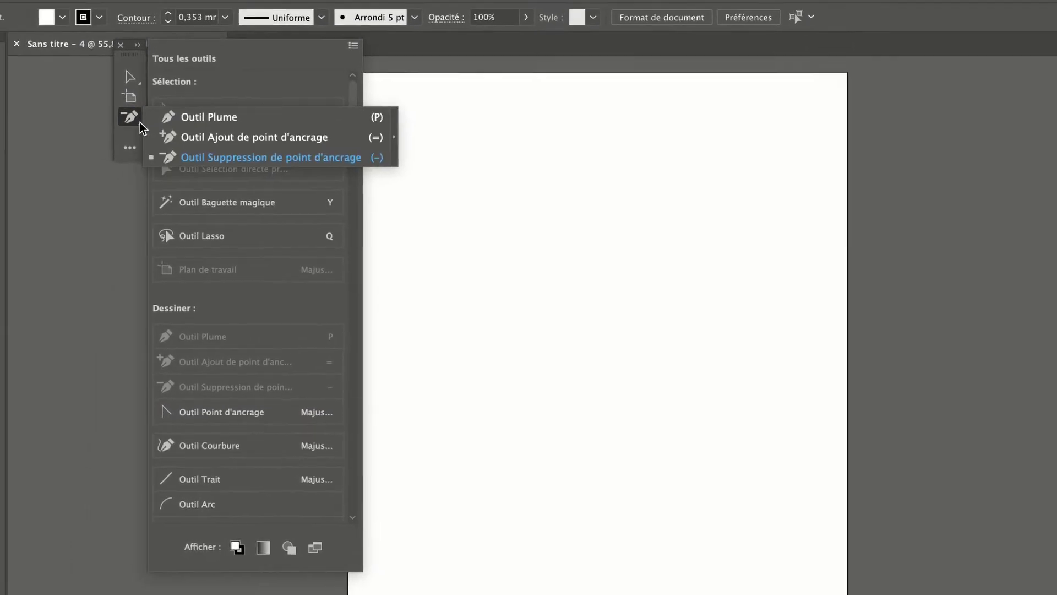
{"action": "left_click", "coordinate": [177, 124]}
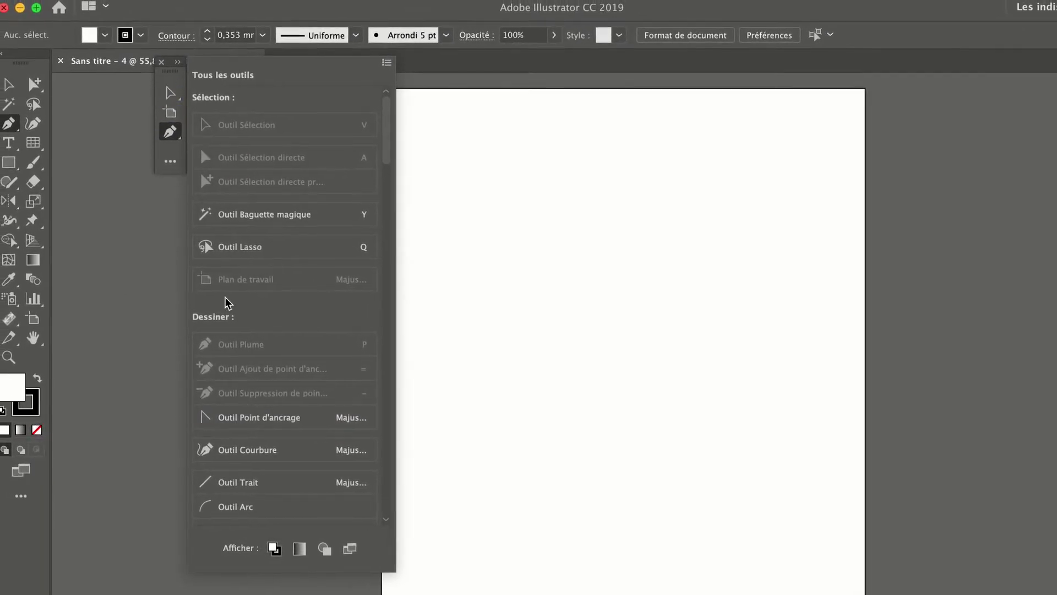
Group the Point d'ancrage tool into the Plume slot, keeping Plume as the shown tool
{"action": "left_click", "coordinate": [209, 423]}
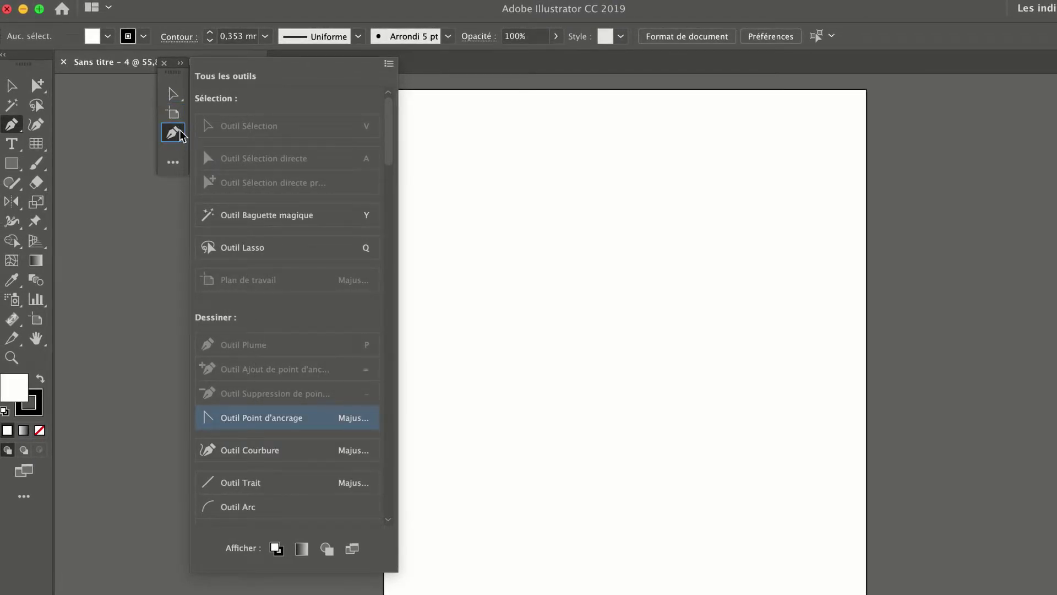
{"action": "left_click_drag", "start_coordinate": [246, 358], "coordinate": [180, 131]}
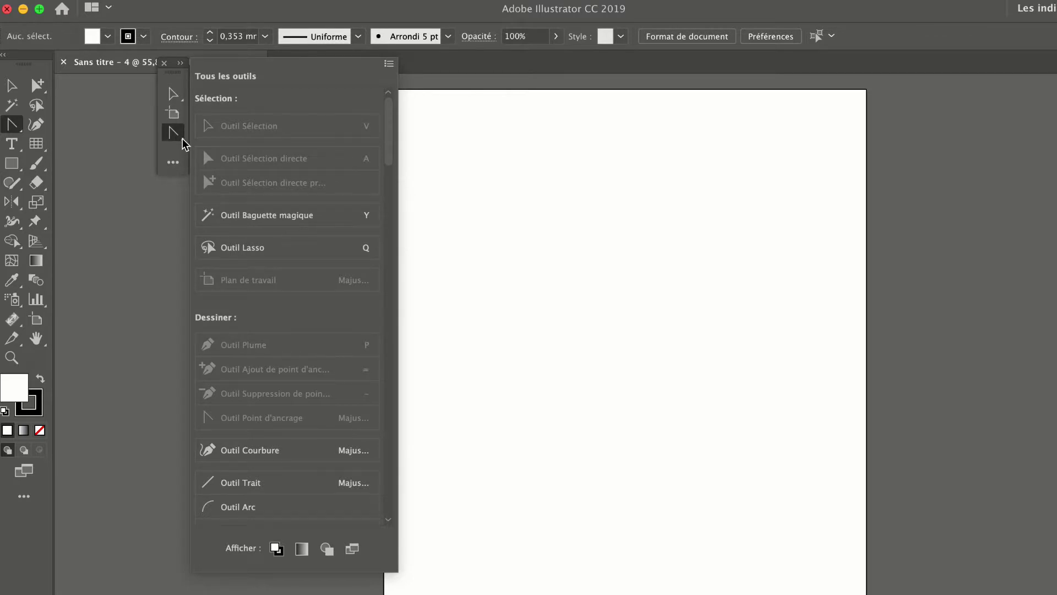
{"action": "left_click", "coordinate": [177, 142]}
{"action": "left_click", "coordinate": [207, 136]}
Add the Grille rectangulaire tool and a Rectangle slot grouping Ellipse to the custom toolbar
{"action": "scroll", "coordinate": [259, 451], "scroll_direction": "down", "scroll_amount": 3}
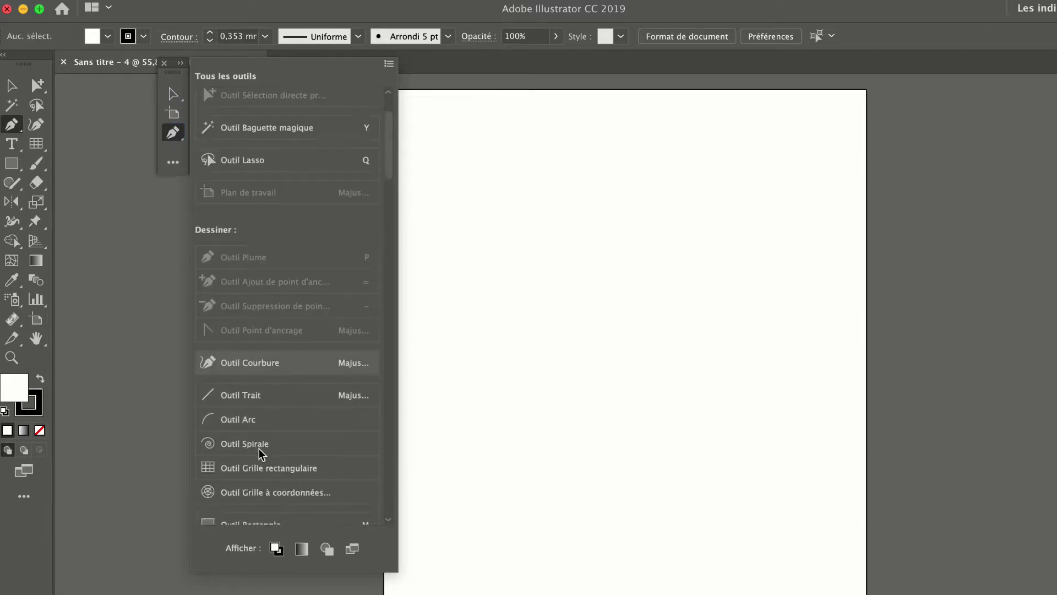
{"action": "scroll", "coordinate": [262, 453], "scroll_direction": "down", "scroll_amount": 5}
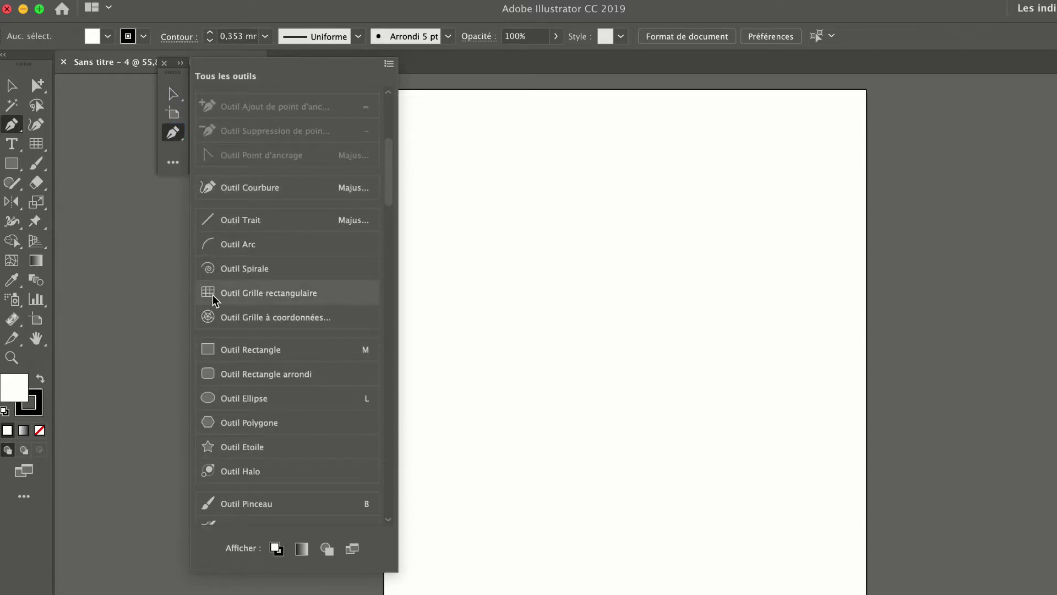
{"action": "left_click_drag", "start_coordinate": [214, 299], "coordinate": [172, 148]}
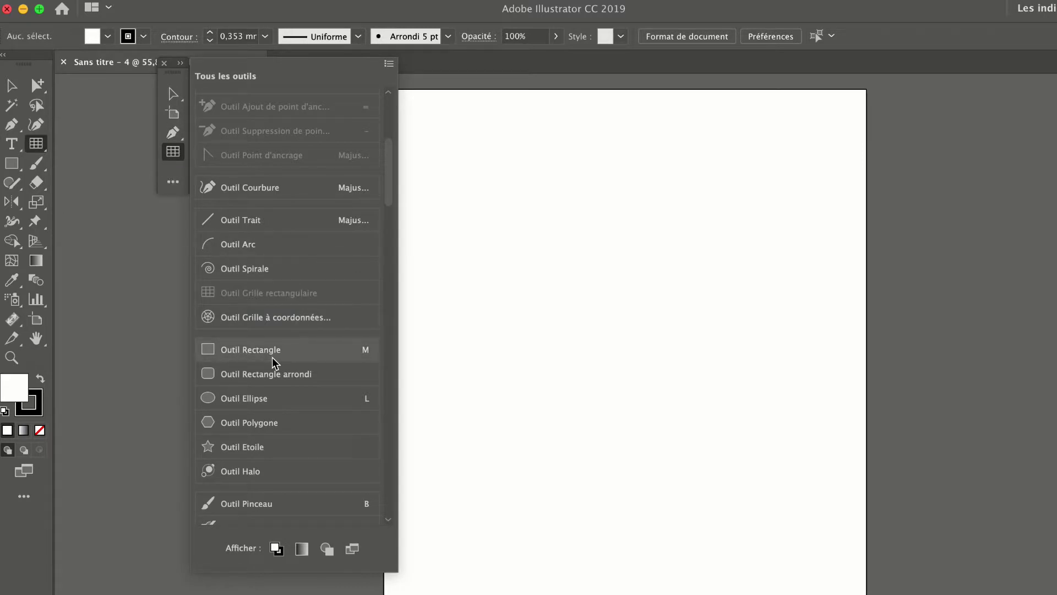
{"action": "left_click_drag", "start_coordinate": [214, 356], "coordinate": [174, 166]}
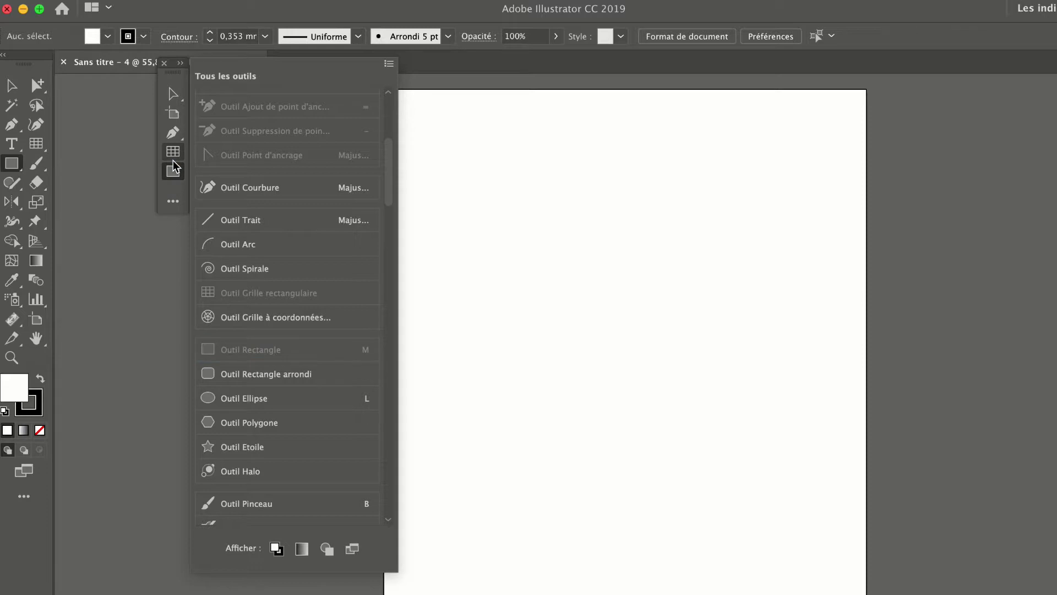
{"action": "scroll", "coordinate": [247, 380], "scroll_direction": "down", "scroll_amount": 3}
{"action": "scroll", "coordinate": [247, 382], "scroll_direction": "down", "scroll_amount": 2}
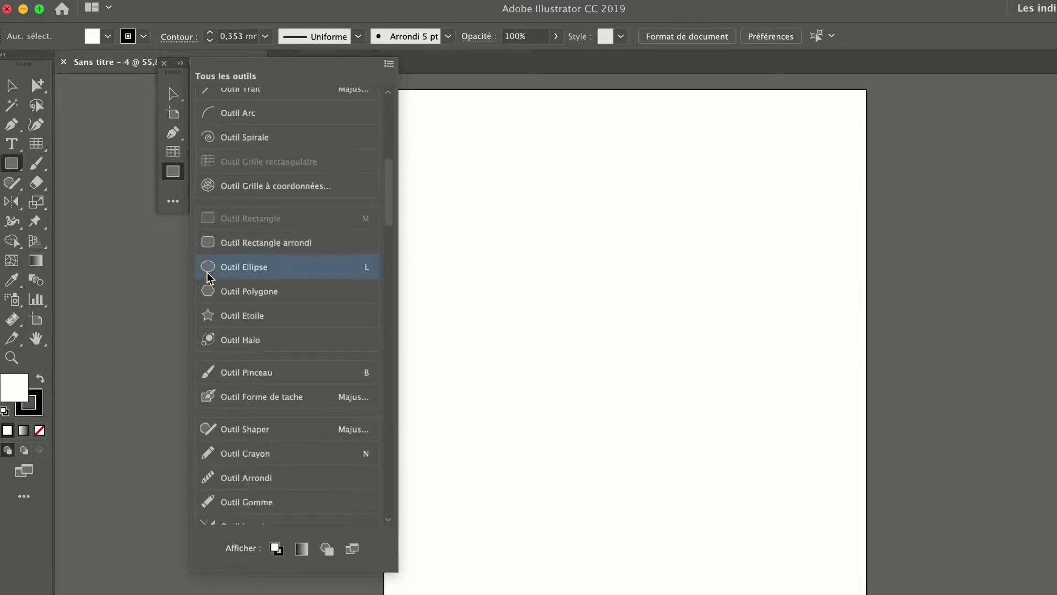
{"action": "left_click_drag", "start_coordinate": [208, 269], "coordinate": [182, 173]}
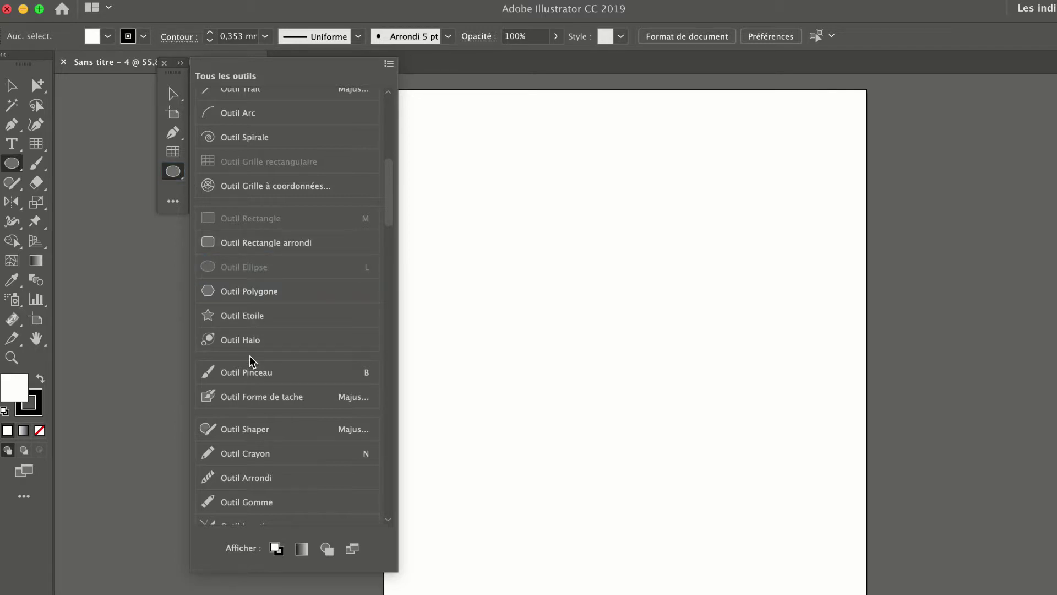
Add the Texte, Texte curviligne, Retouche de texte and Texte captif tools to the custom toolbar
{"action": "scroll", "coordinate": [236, 429], "scroll_direction": "down", "scroll_amount": 10}
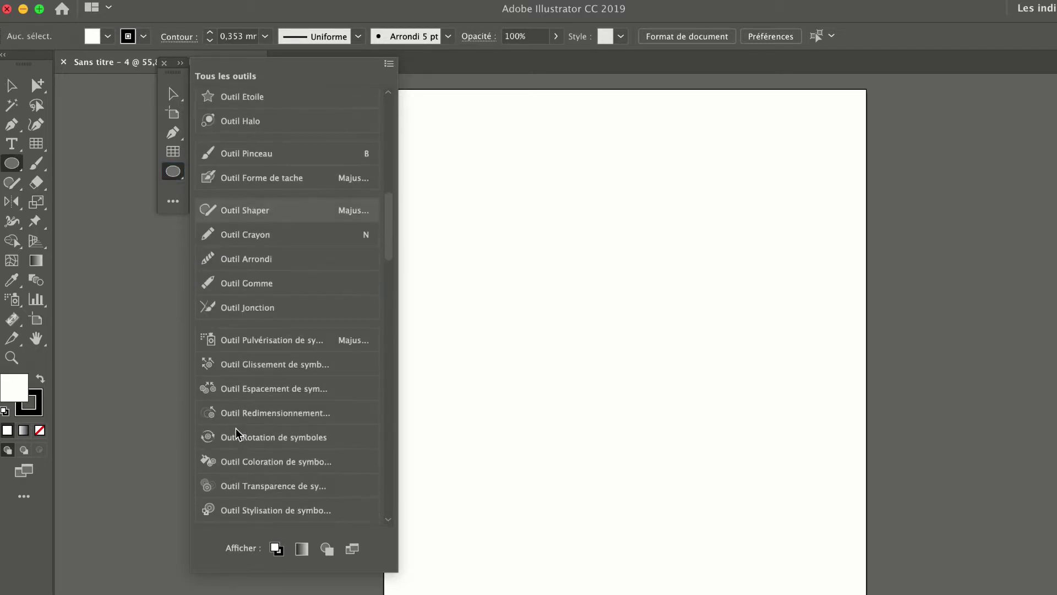
{"action": "scroll", "coordinate": [238, 435], "scroll_direction": "down", "scroll_amount": 4}
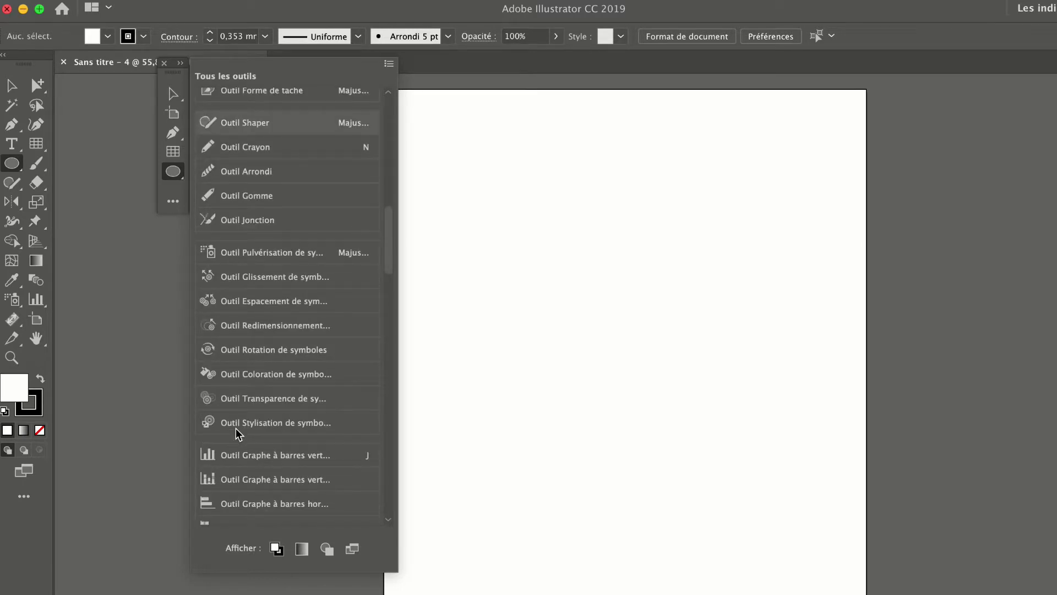
{"action": "scroll", "coordinate": [238, 434], "scroll_direction": "down", "scroll_amount": 2}
{"action": "scroll", "coordinate": [238, 435], "scroll_direction": "down", "scroll_amount": 5}
{"action": "scroll", "coordinate": [238, 434], "scroll_direction": "down", "scroll_amount": 3}
{"action": "scroll", "coordinate": [238, 434], "scroll_direction": "down", "scroll_amount": 2}
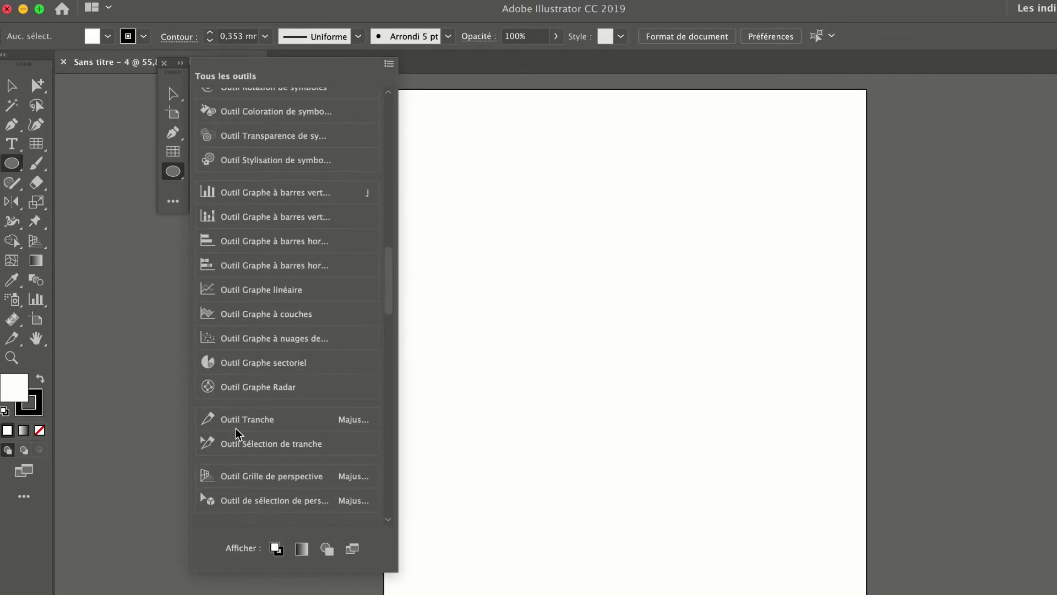
{"action": "scroll", "coordinate": [237, 433], "scroll_direction": "down", "scroll_amount": 4}
{"action": "scroll", "coordinate": [237, 433], "scroll_direction": "down", "scroll_amount": 2}
{"action": "scroll", "coordinate": [237, 432], "scroll_direction": "down", "scroll_amount": 2}
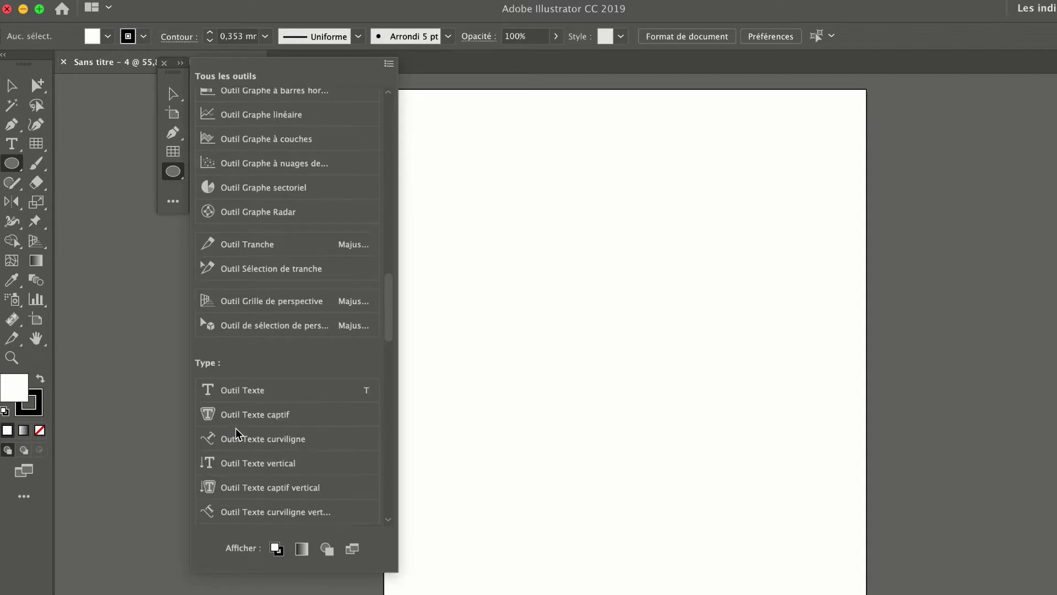
{"action": "left_click_drag", "start_coordinate": [213, 396], "coordinate": [177, 190]}
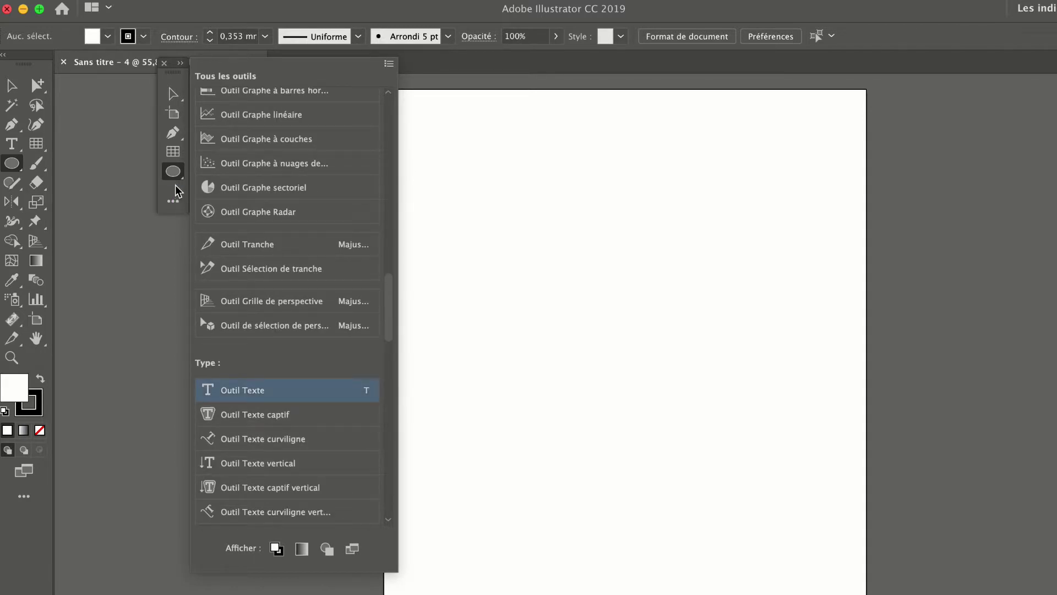
{"action": "left_click_drag", "start_coordinate": [213, 394], "coordinate": [175, 190]}
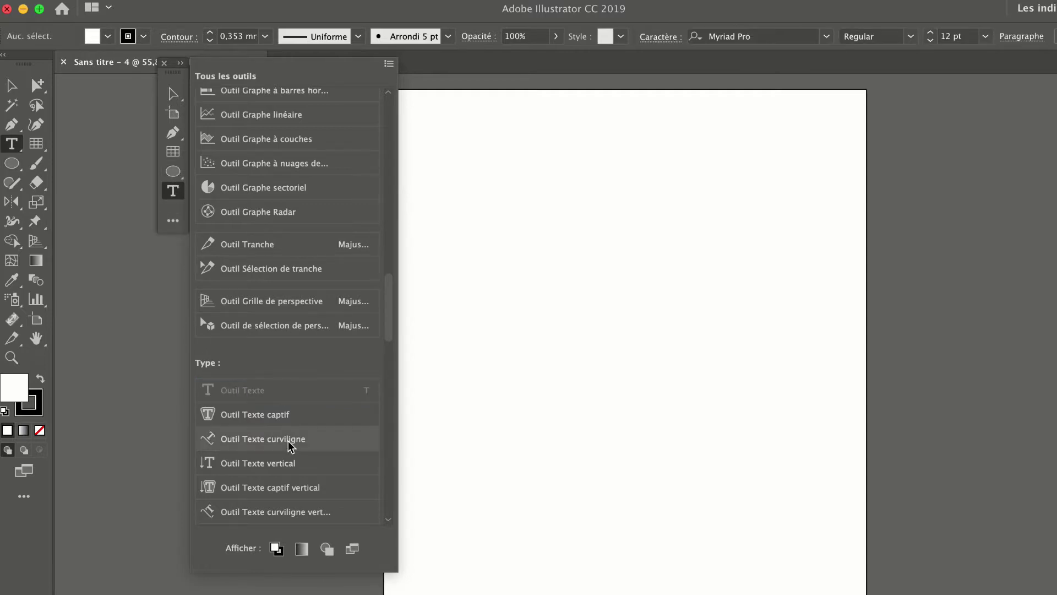
{"action": "scroll", "coordinate": [243, 411], "scroll_direction": "down", "scroll_amount": 5}
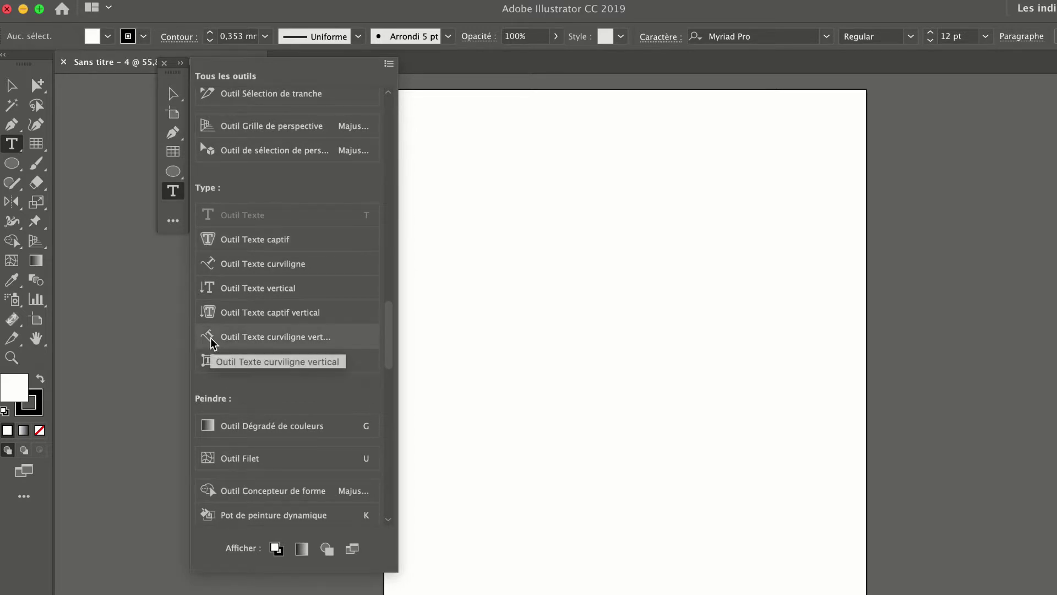
{"action": "left_click_drag", "start_coordinate": [217, 268], "coordinate": [178, 197]}
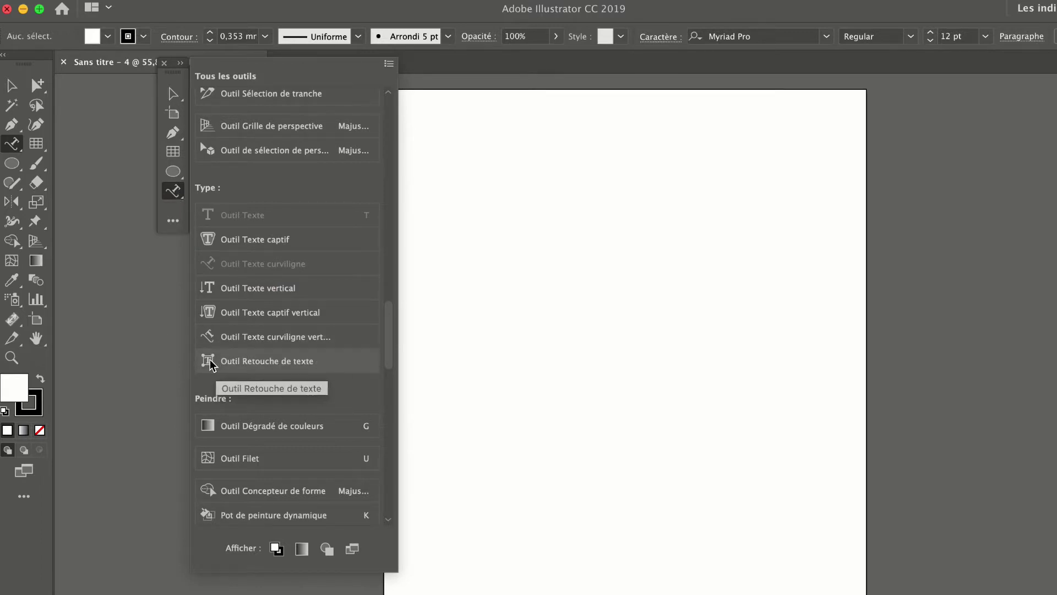
{"action": "left_click_drag", "start_coordinate": [210, 365], "coordinate": [178, 204]}
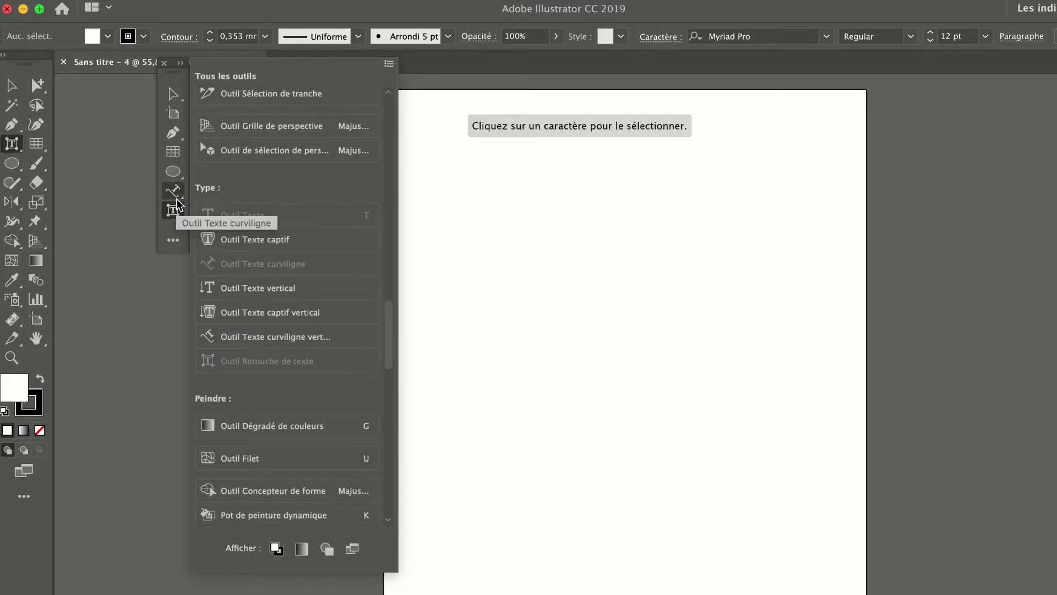
{"action": "left_click_drag", "start_coordinate": [213, 238], "coordinate": [175, 216]}
Make Retouche de texte the shown tool in the Texte captif slot
{"action": "left_click", "coordinate": [176, 214]}
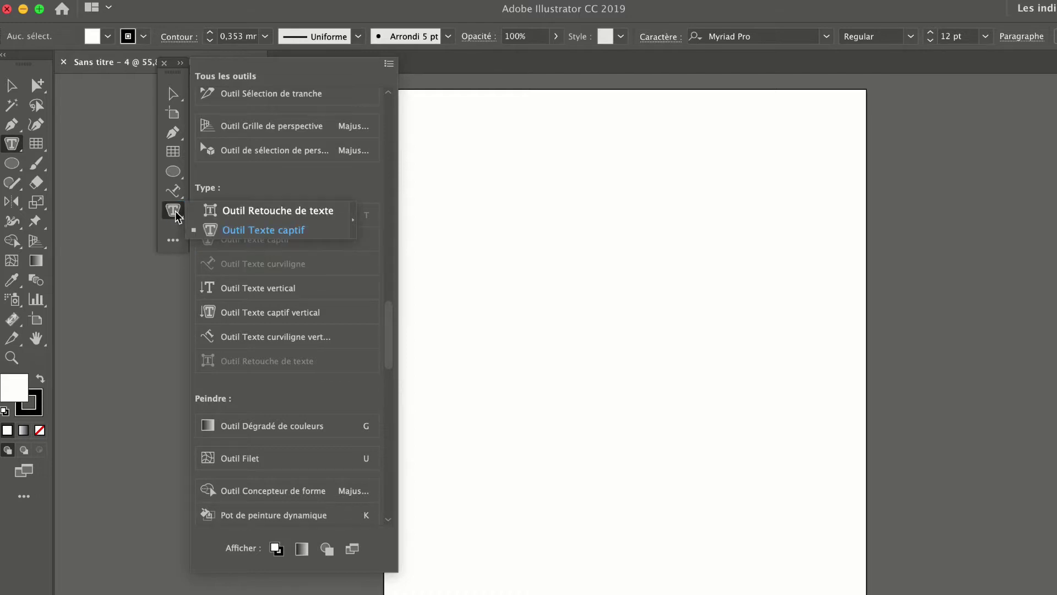
{"action": "left_click", "coordinate": [176, 214]}
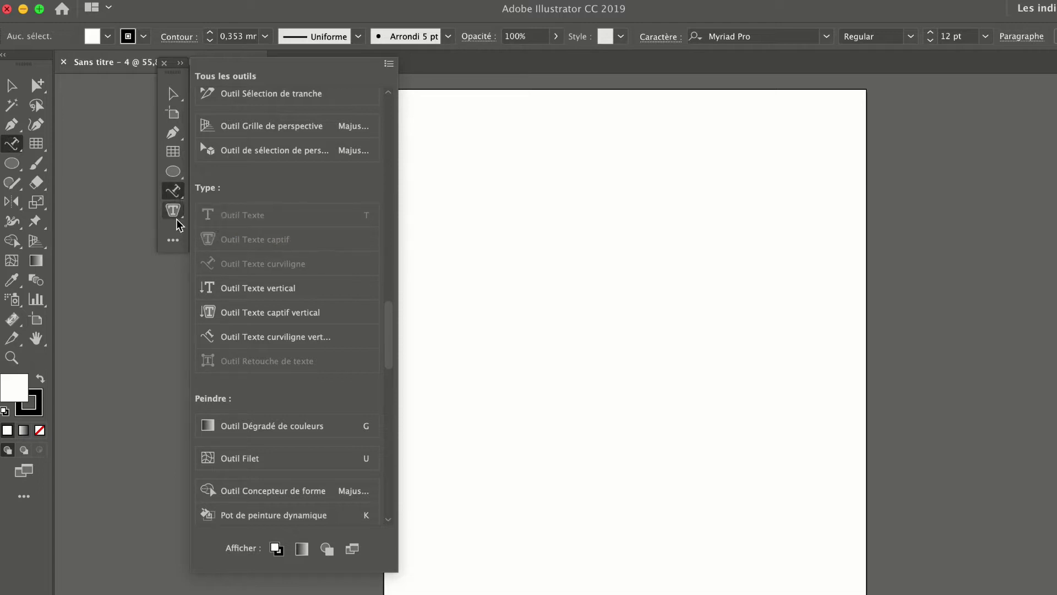
{"action": "left_click", "coordinate": [181, 215]}
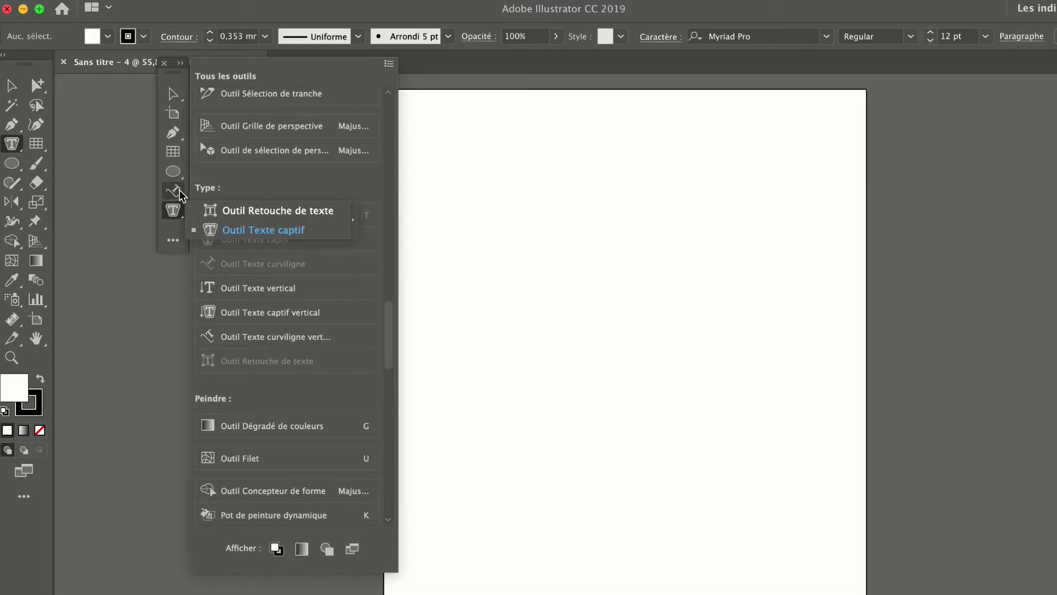
{"action": "left_click", "coordinate": [175, 194]}
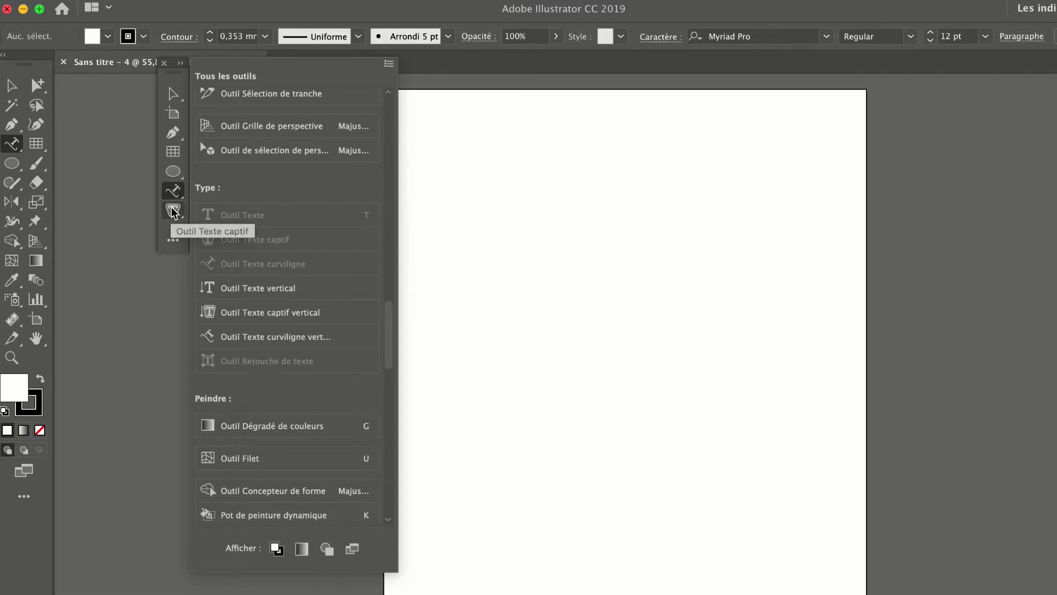
{"action": "left_click", "coordinate": [173, 212]}
{"action": "left_click", "coordinate": [210, 212]}
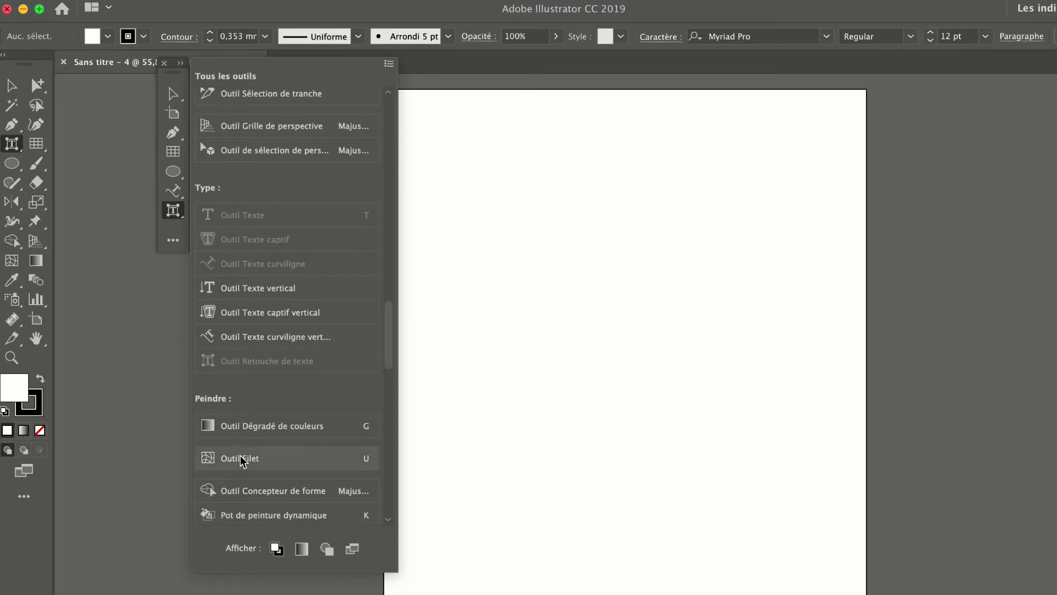
Add the Rotation, Miroir and Déformation tools to the custom toolbar
{"action": "scroll", "coordinate": [243, 494], "scroll_direction": "down", "scroll_amount": 3}
{"action": "scroll", "coordinate": [242, 494], "scroll_direction": "down", "scroll_amount": 10}
{"action": "scroll", "coordinate": [243, 494], "scroll_direction": "up", "scroll_amount": 2}
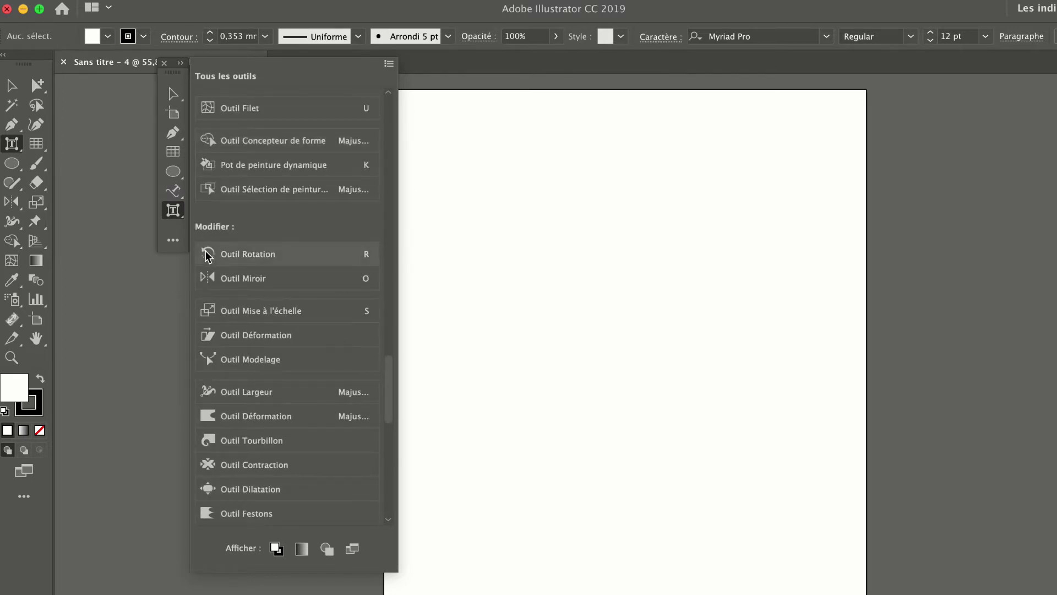
{"action": "left_click_drag", "start_coordinate": [208, 254], "coordinate": [175, 230]}
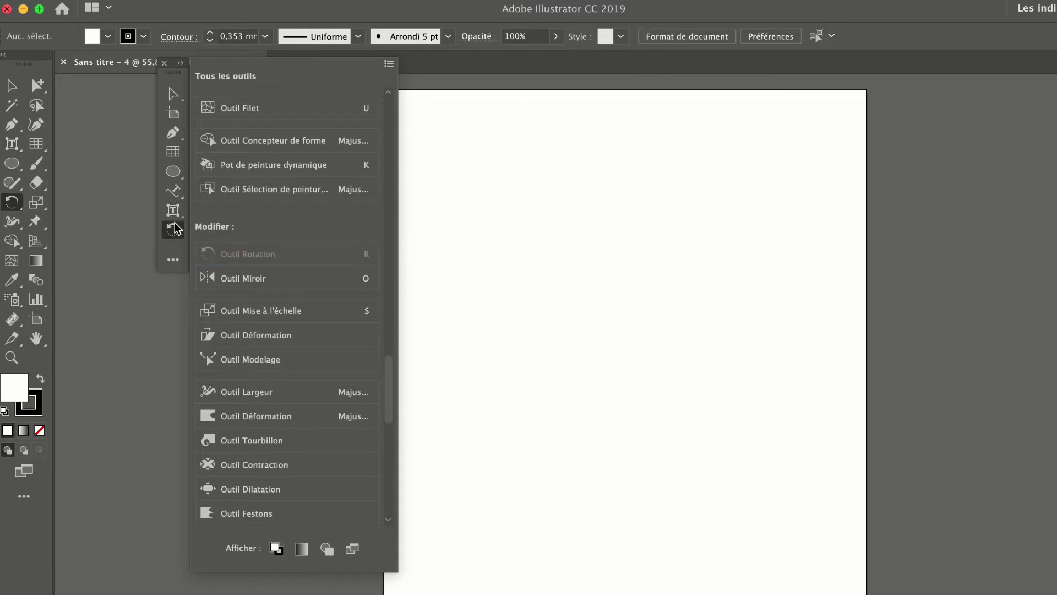
{"action": "left_click_drag", "start_coordinate": [208, 278], "coordinate": [182, 248]}
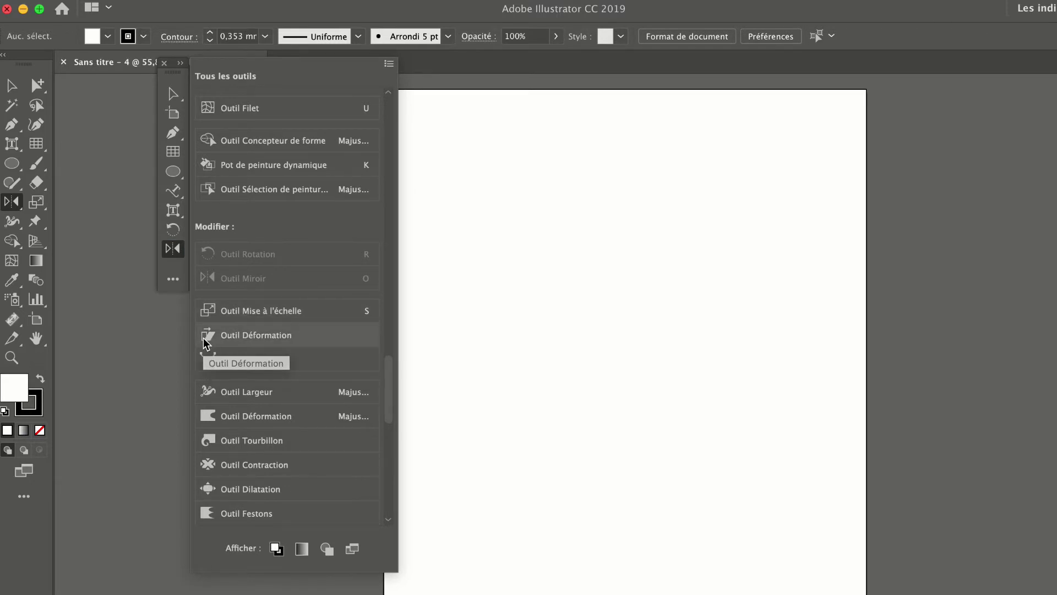
{"action": "left_click_drag", "start_coordinate": [203, 337], "coordinate": [172, 264]}
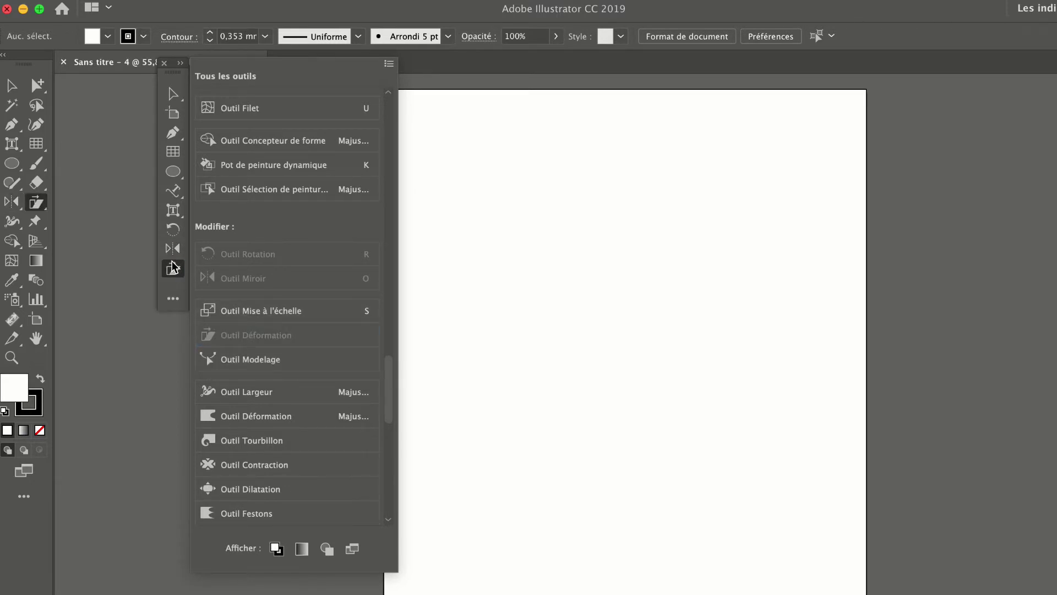
Add the Pipette, Gomme, Main and Zoom tools to the custom toolbar
{"action": "scroll", "coordinate": [251, 449], "scroll_direction": "down", "scroll_amount": 5}
{"action": "scroll", "coordinate": [250, 449], "scroll_direction": "down", "scroll_amount": 2}
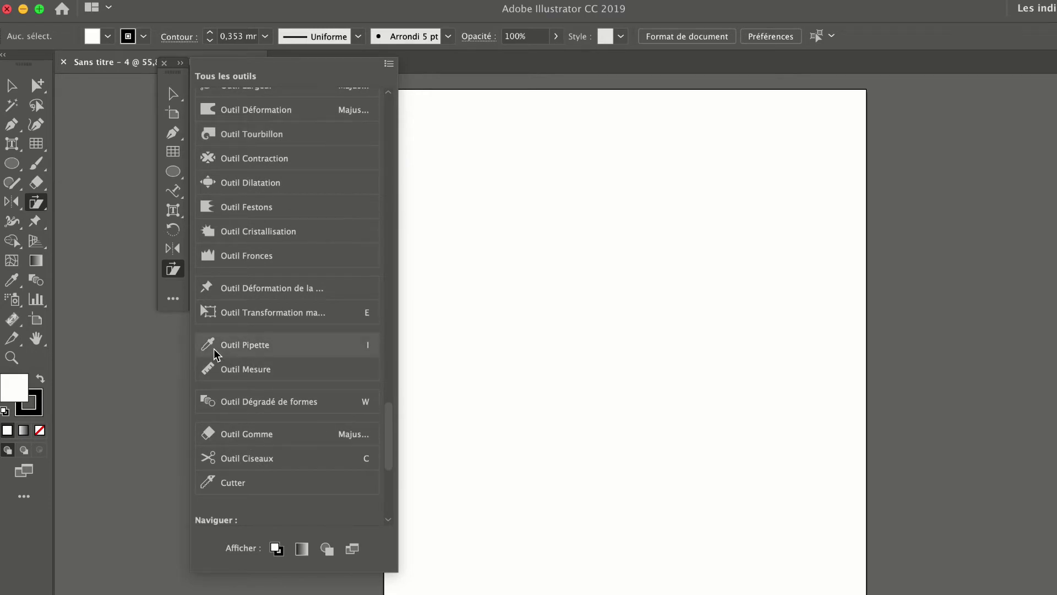
{"action": "left_click_drag", "start_coordinate": [215, 354], "coordinate": [176, 283]}
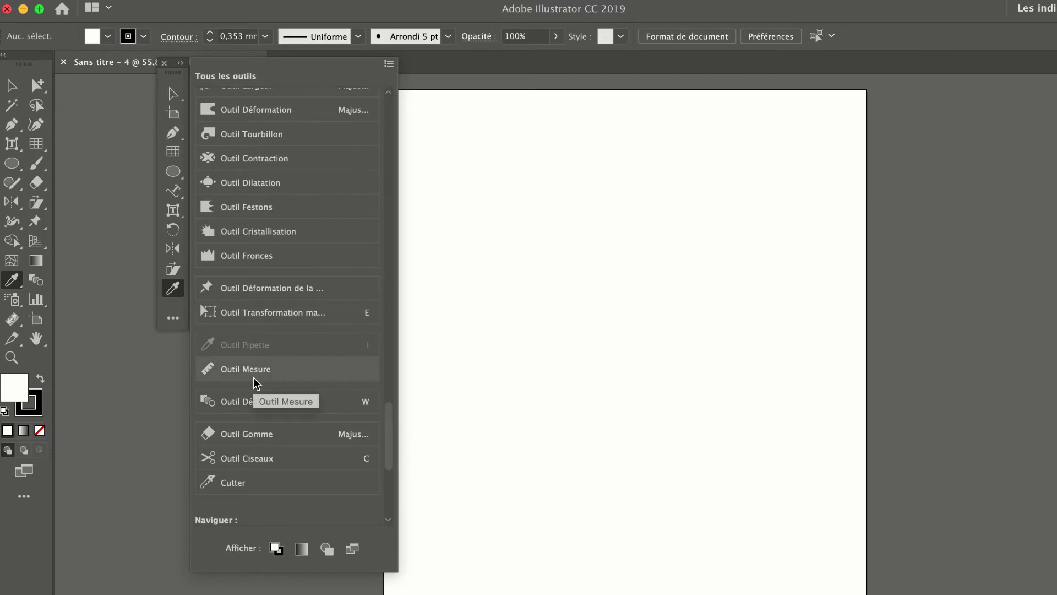
{"action": "left_click_drag", "start_coordinate": [215, 432], "coordinate": [173, 304]}
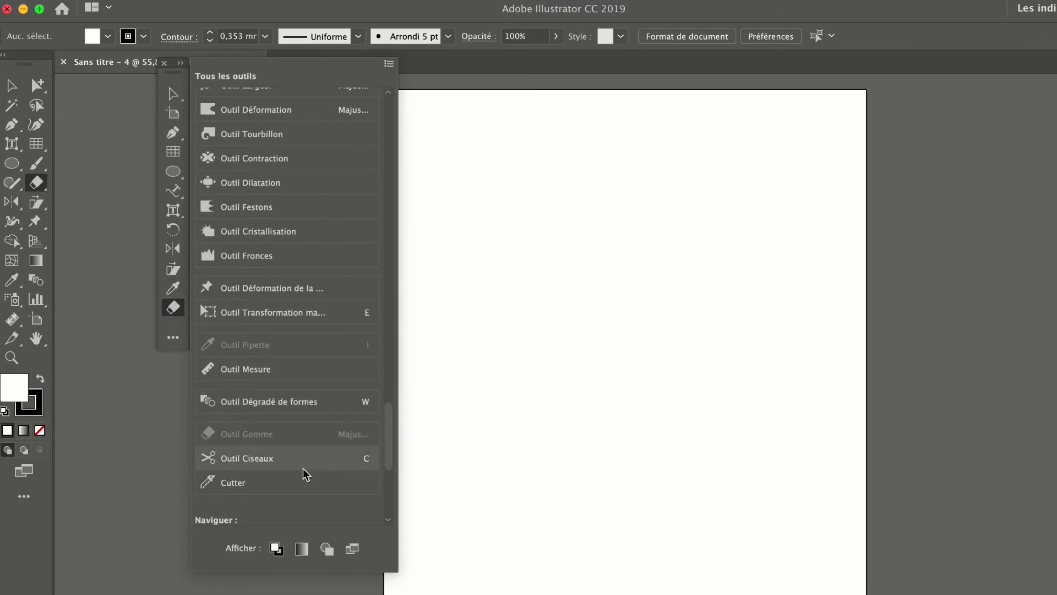
{"action": "scroll", "coordinate": [303, 468], "scroll_direction": "down", "scroll_amount": 3}
{"action": "scroll", "coordinate": [304, 469], "scroll_direction": "down", "scroll_amount": 2}
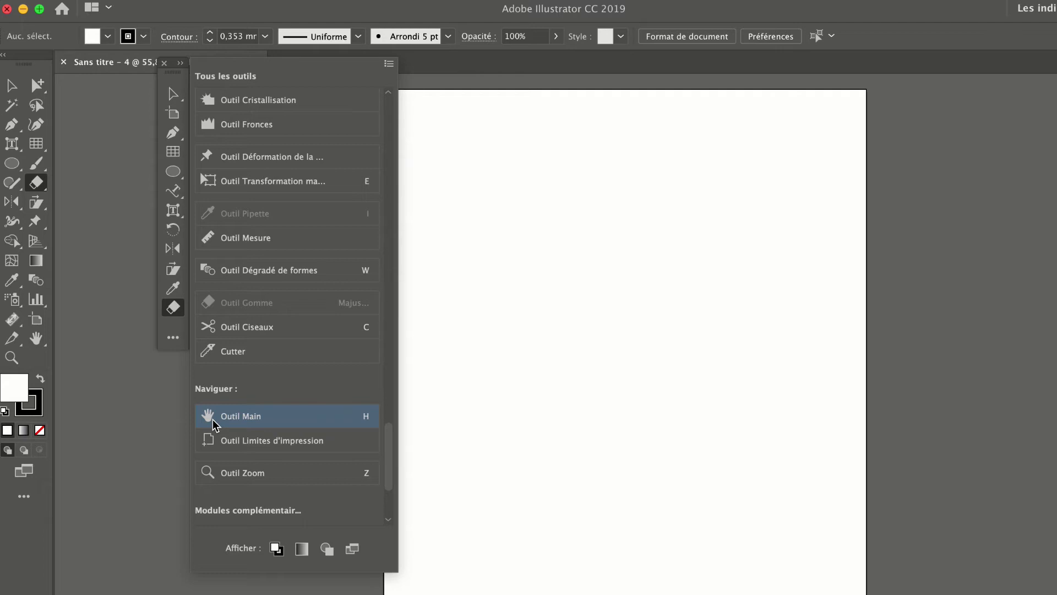
{"action": "left_click_drag", "start_coordinate": [212, 418], "coordinate": [168, 131]}
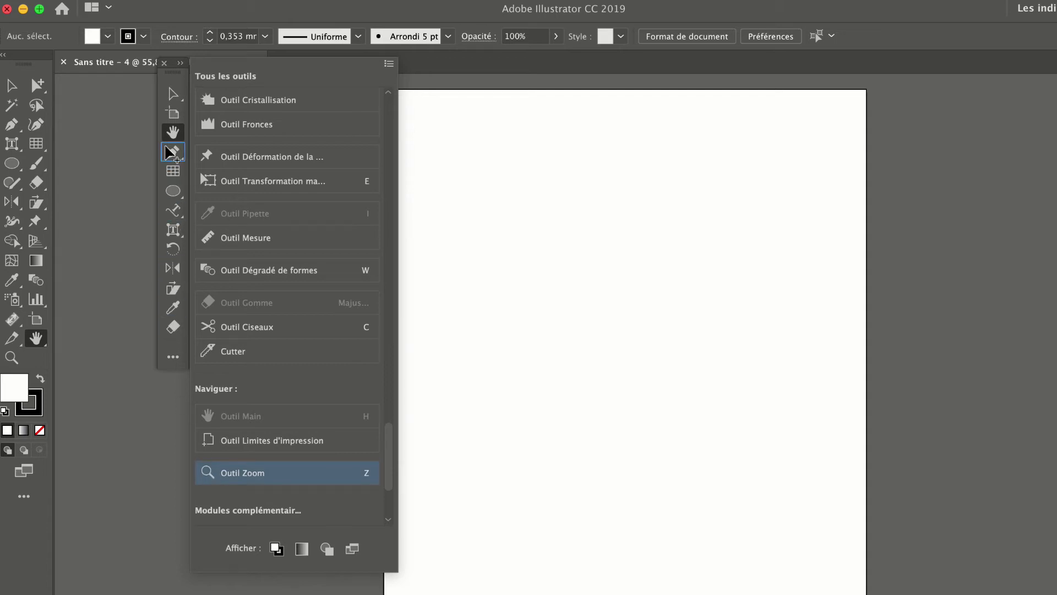
{"action": "left_click_drag", "start_coordinate": [210, 471], "coordinate": [165, 144]}
Include the Fill/Stroke, Drawing Modes and Screen Mode controls, then close the Tous les outils list
{"action": "scroll", "coordinate": [275, 435], "scroll_direction": "down", "scroll_amount": 3}
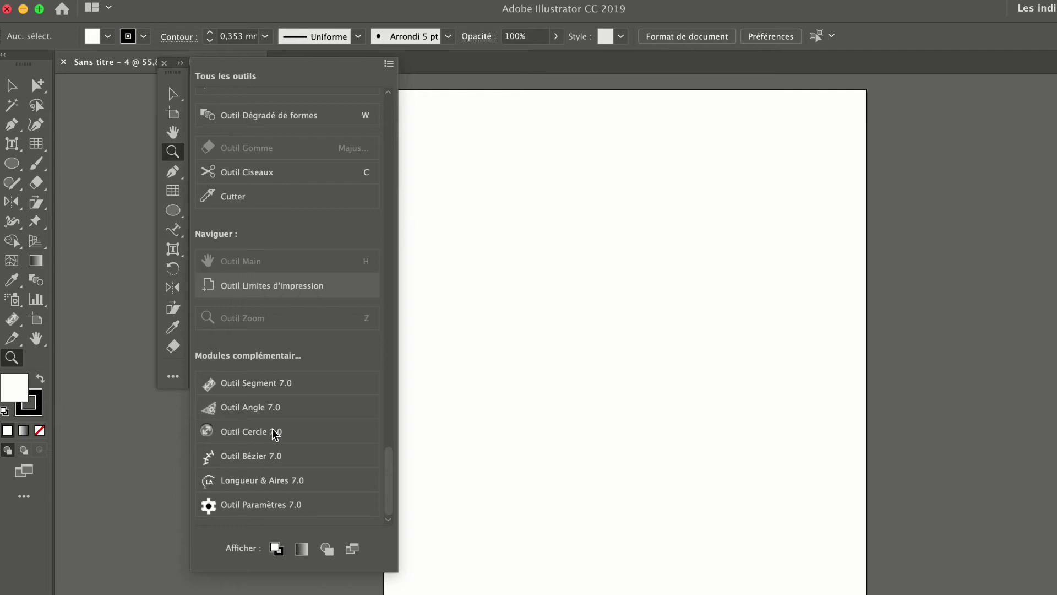
{"action": "left_click", "coordinate": [277, 548]}
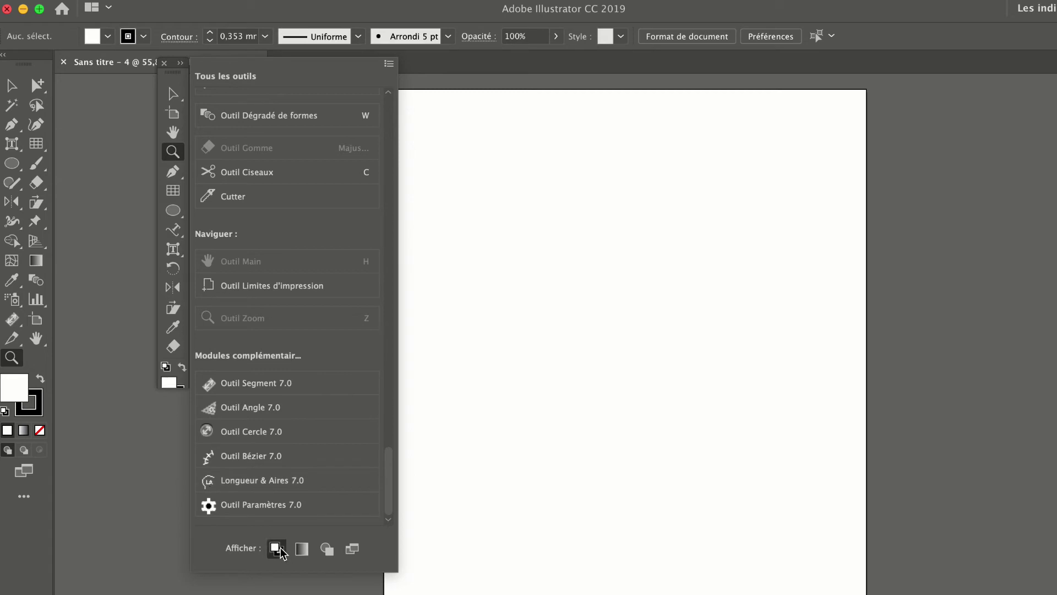
{"action": "left_click", "coordinate": [326, 548]}
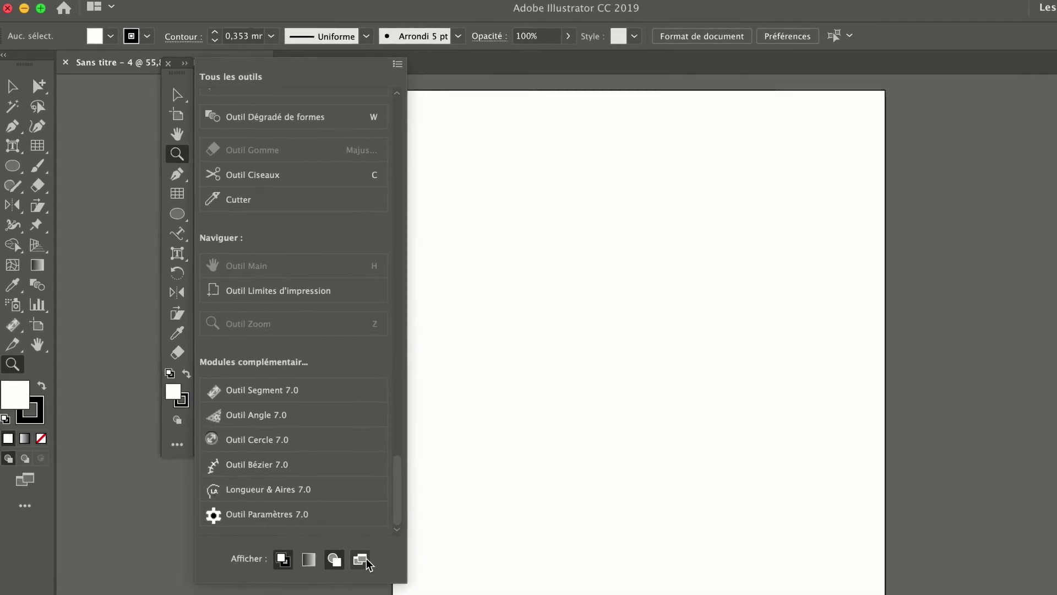
{"action": "left_click", "coordinate": [372, 573]}
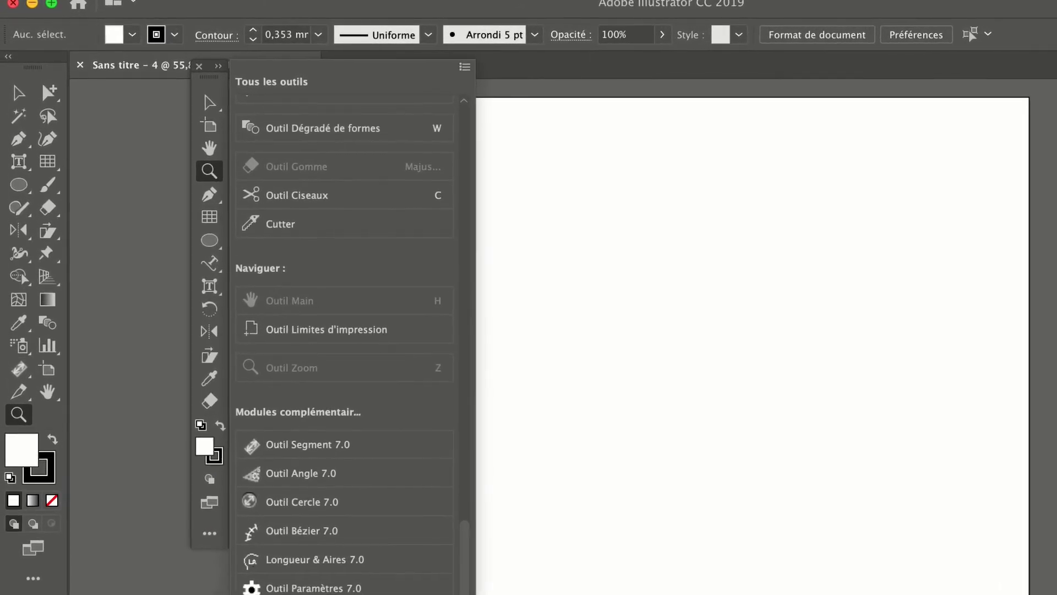
{"action": "left_click", "coordinate": [153, 149]}
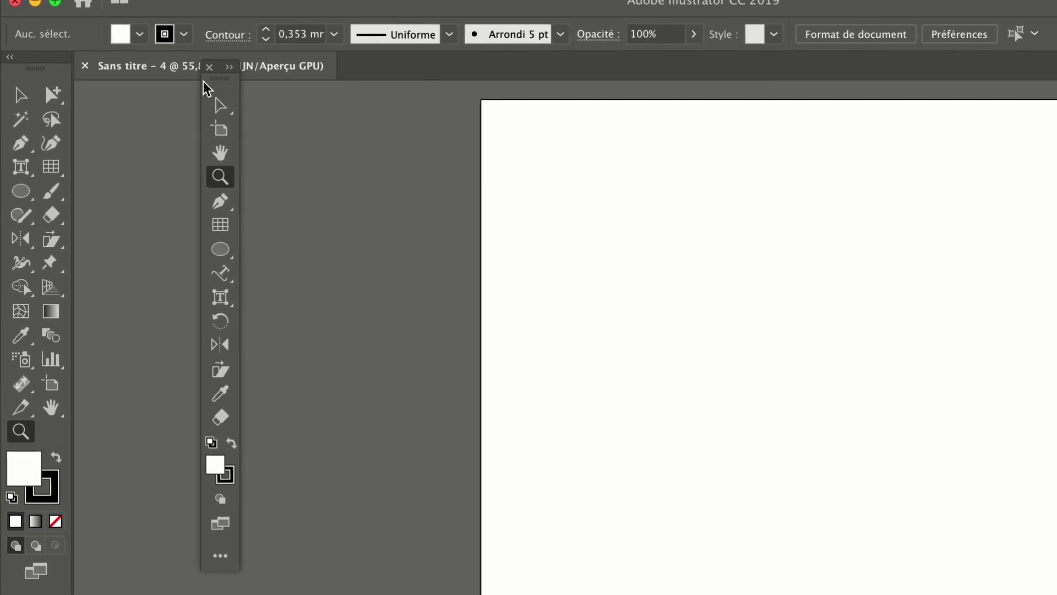
Switch the custom toolbar to two columns, float it over the canvas, and toggle the main toolbar's columns
{"action": "left_click", "coordinate": [232, 67]}
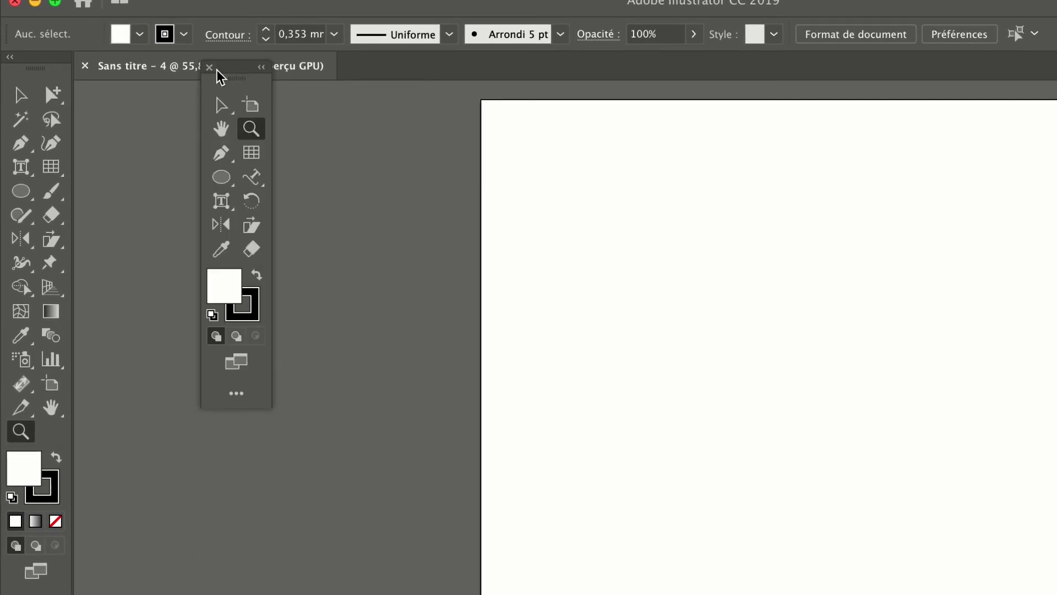
{"action": "mouse_move", "coordinate": [231, 75]}
{"action": "left_mouse_down"}
{"action": "mouse_move", "coordinate": [232, 243]}
{"action": "mouse_move", "coordinate": [168, 233]}
{"action": "left_mouse_up"}
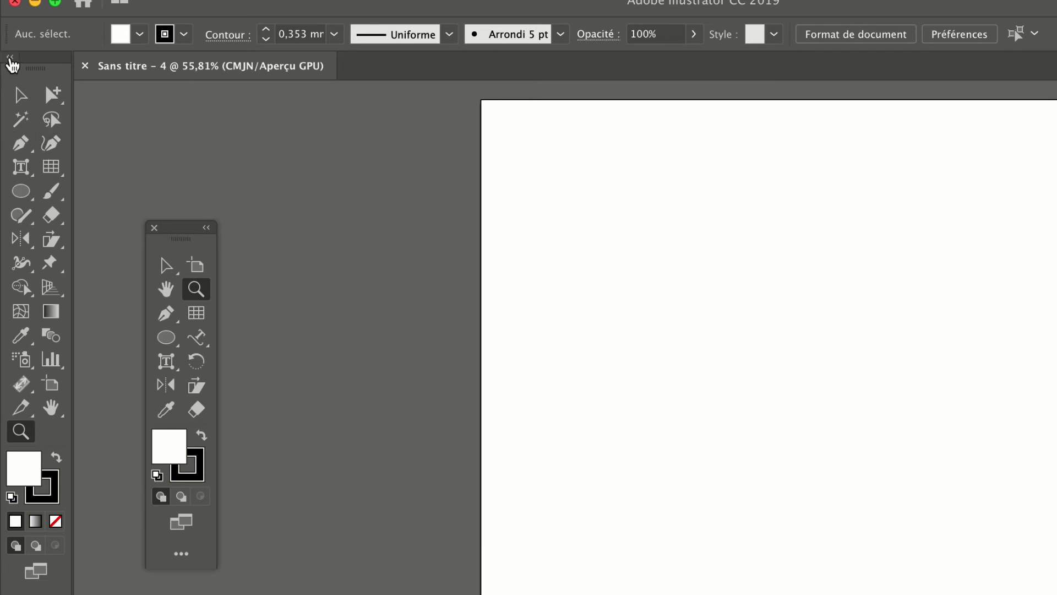
{"action": "left_click", "coordinate": [10, 58]}
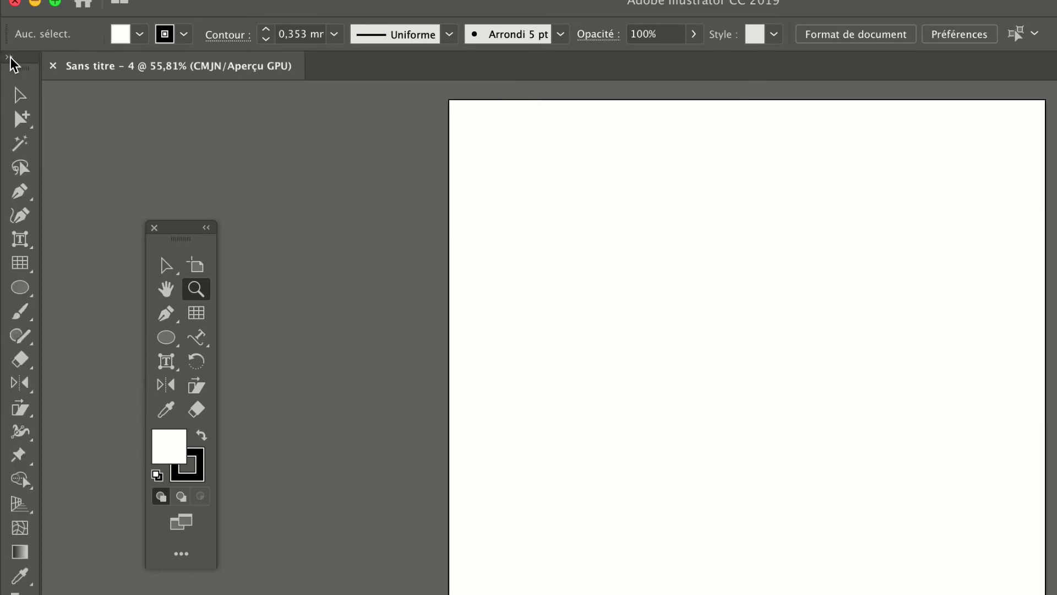
{"action": "left_click", "coordinate": [10, 58]}
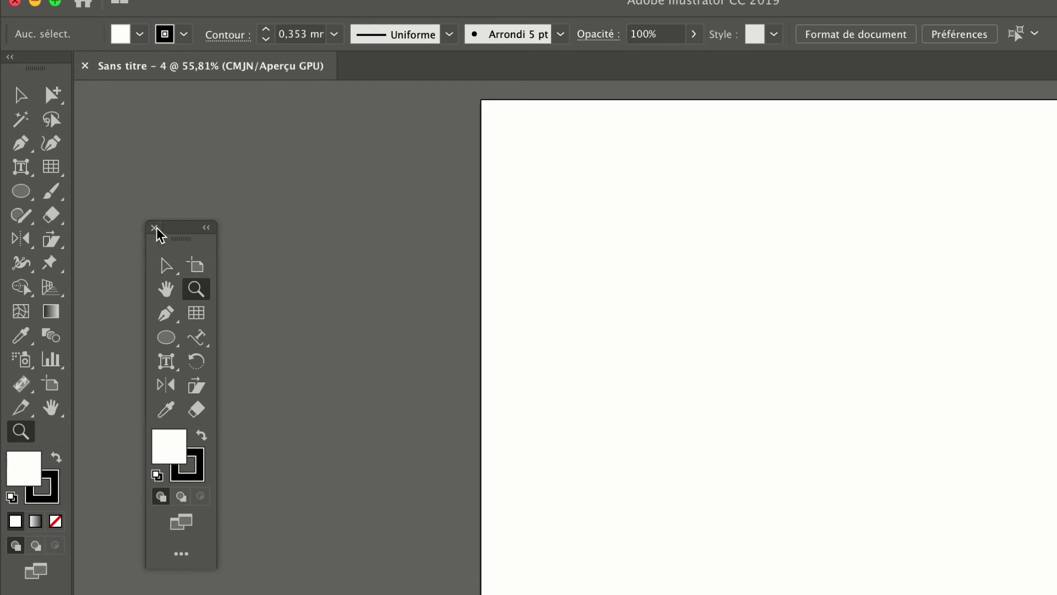
Close the default Tools panel and dock the one-column 'Barre d'outils Dessin Technique' on the left edge
{"action": "left_click", "coordinate": [205, 229]}
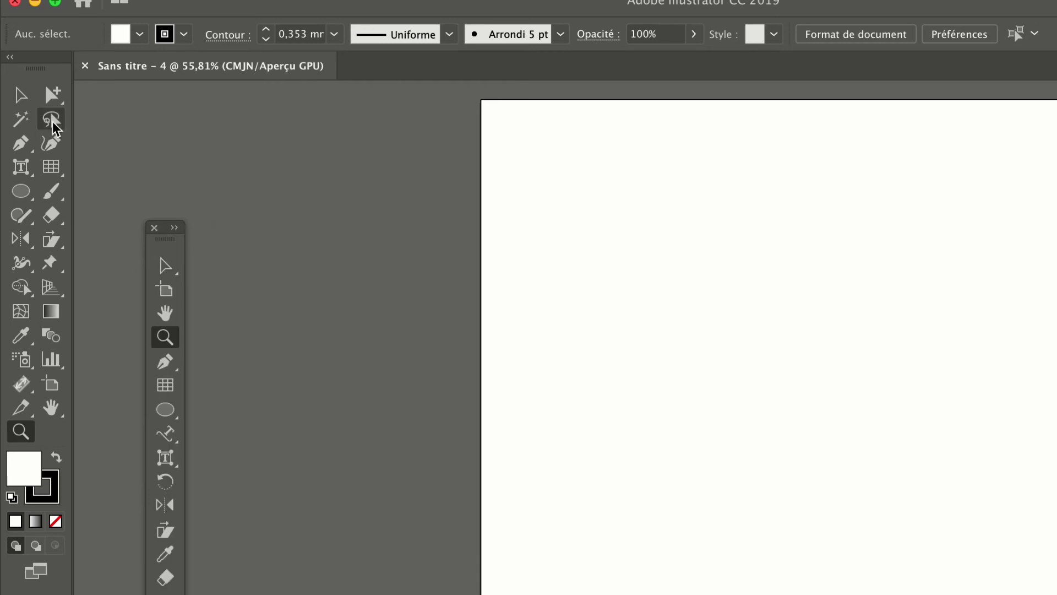
{"action": "left_click_drag", "start_coordinate": [36, 55], "coordinate": [287, 119]}
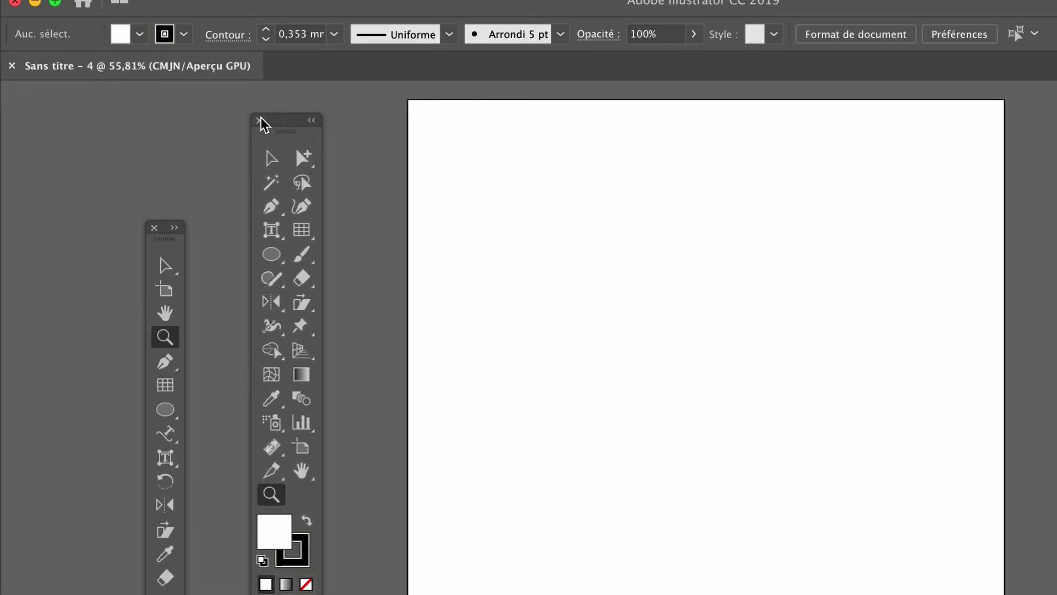
{"action": "left_click", "coordinate": [259, 120]}
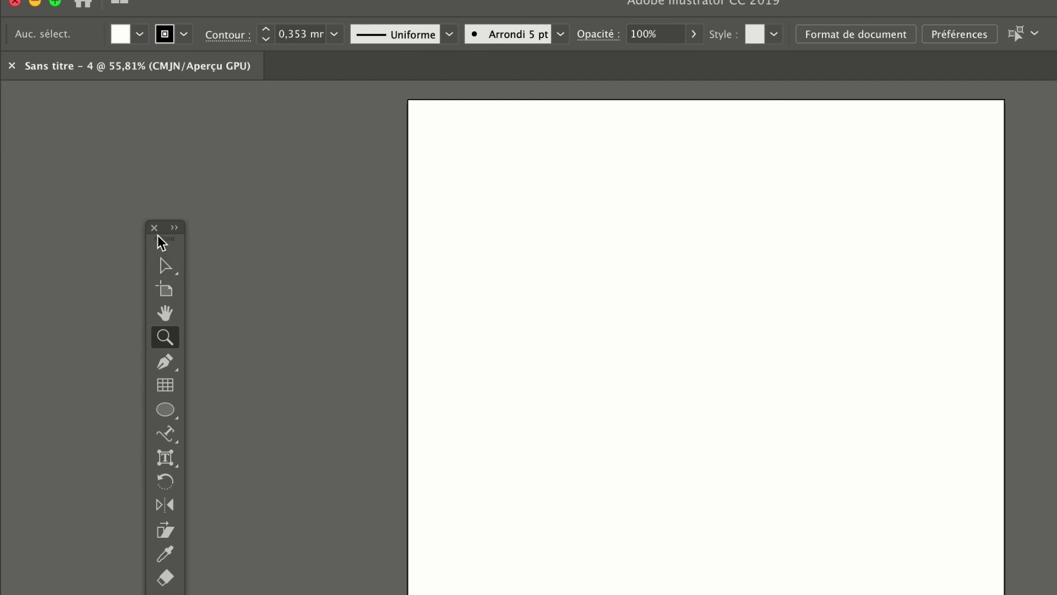
{"action": "mouse_move", "coordinate": [174, 243]}
{"action": "left_mouse_down"}
{"action": "mouse_move", "coordinate": [8, 40]}
{"action": "mouse_move", "coordinate": [84, 122]}
{"action": "mouse_move", "coordinate": [4, 94]}
{"action": "left_mouse_up"}
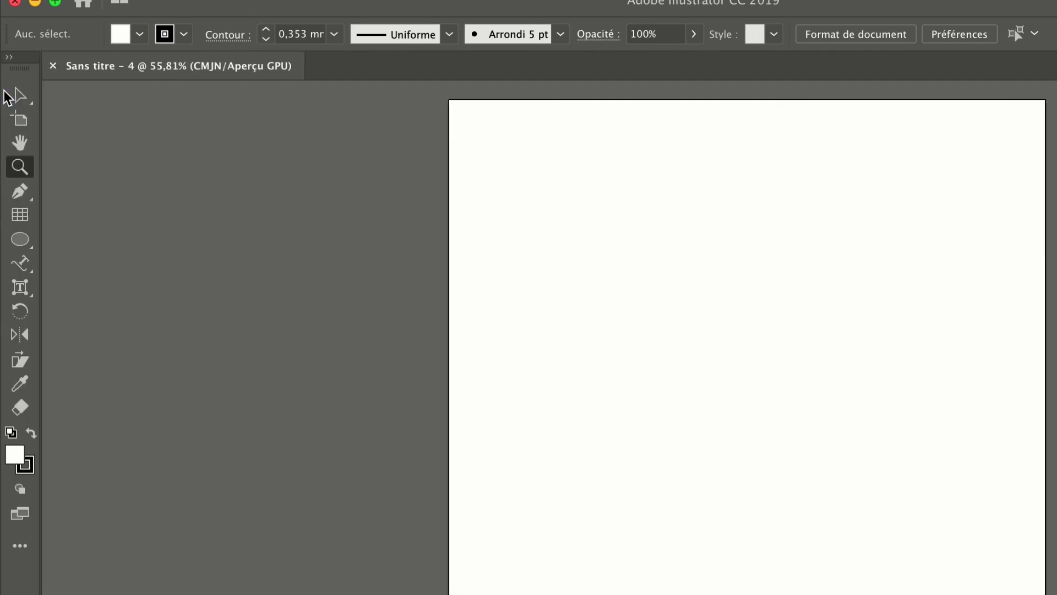